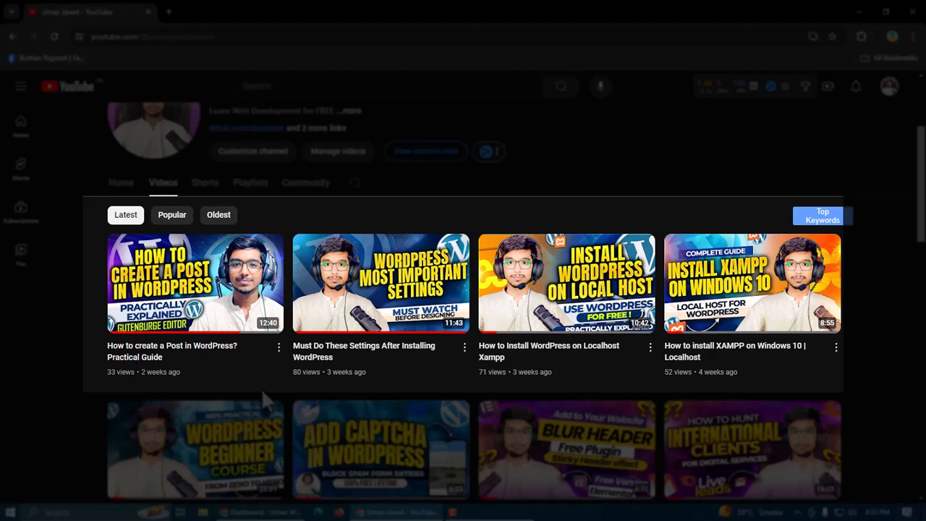
Switch to the WordPress dashboard, open the Pages list and start adding a new page
{"action": "mouse_move", "coordinate": [384, 414]}
{"action": "key", "text": "alt+Tab"}
{"action": "key", "text": "alt+Tab"}
{"action": "key", "text": "alt+Tab"}
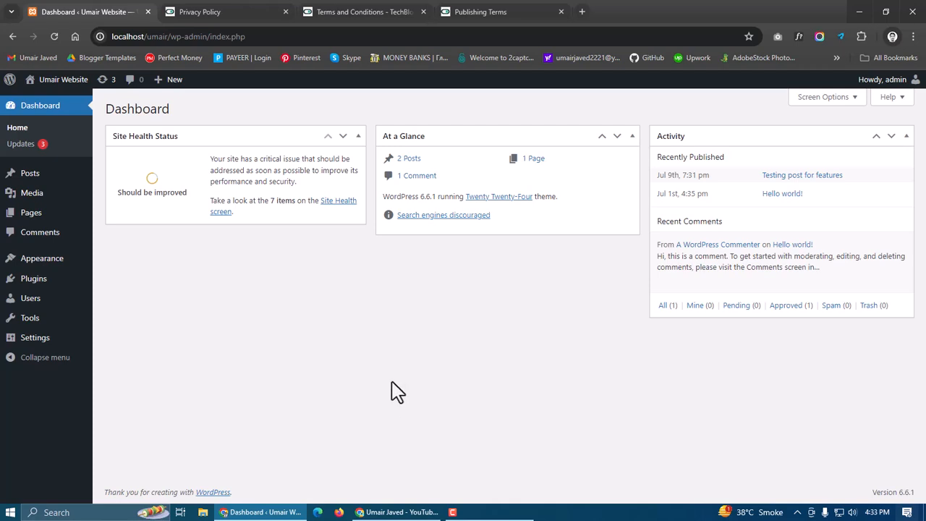
{"action": "left_click", "coordinate": [34, 217]}
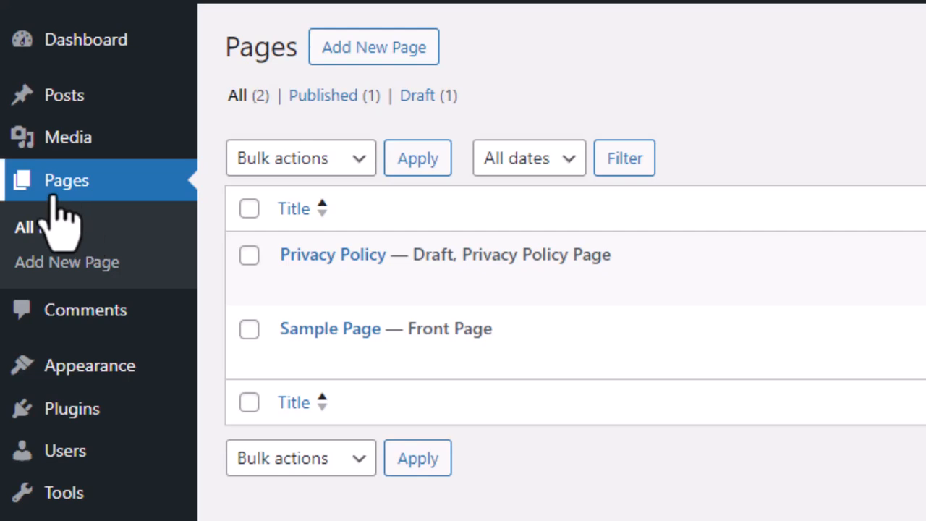
{"action": "left_click", "coordinate": [52, 229]}
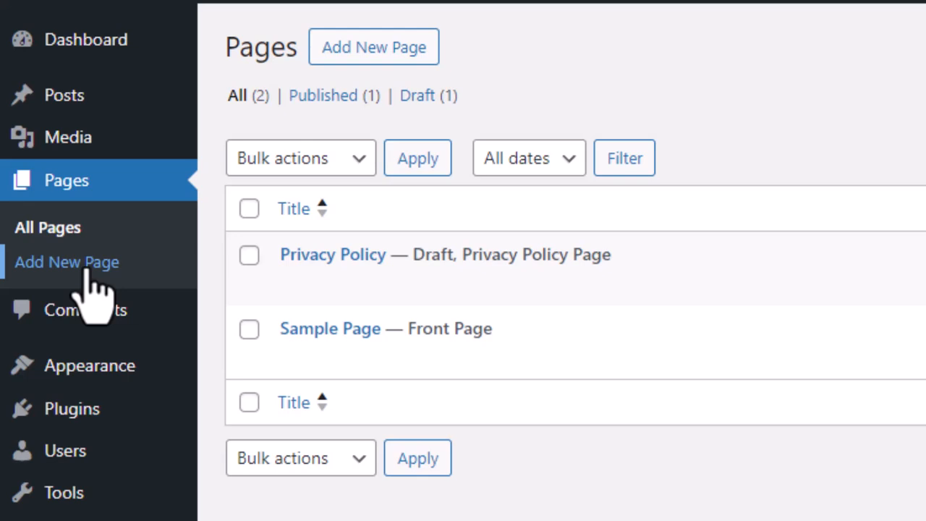
{"action": "mouse_move", "coordinate": [78, 107]}
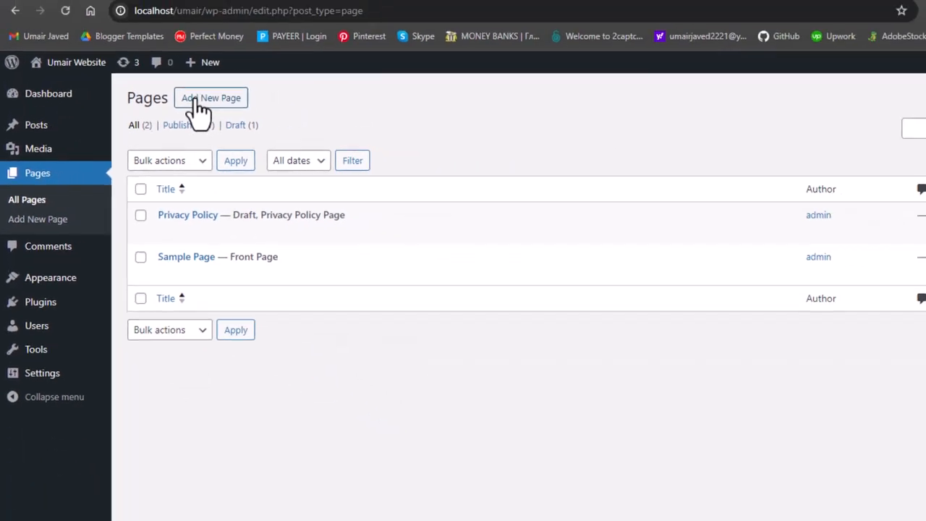
{"action": "left_click", "coordinate": [340, 54]}
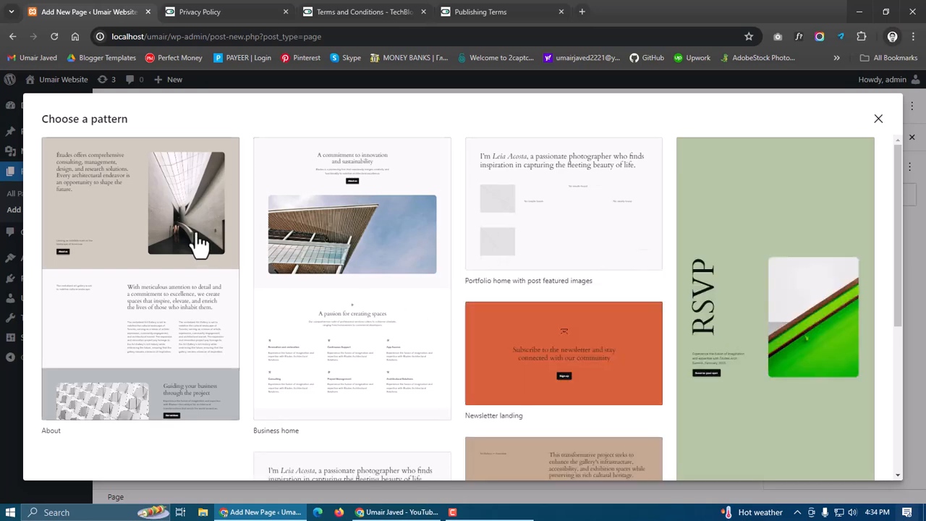
Browse the suggested page patterns and close the pattern chooser to start from a blank page
{"action": "scroll", "coordinate": [303, 338], "scroll_direction": "down", "scroll_amount": 4}
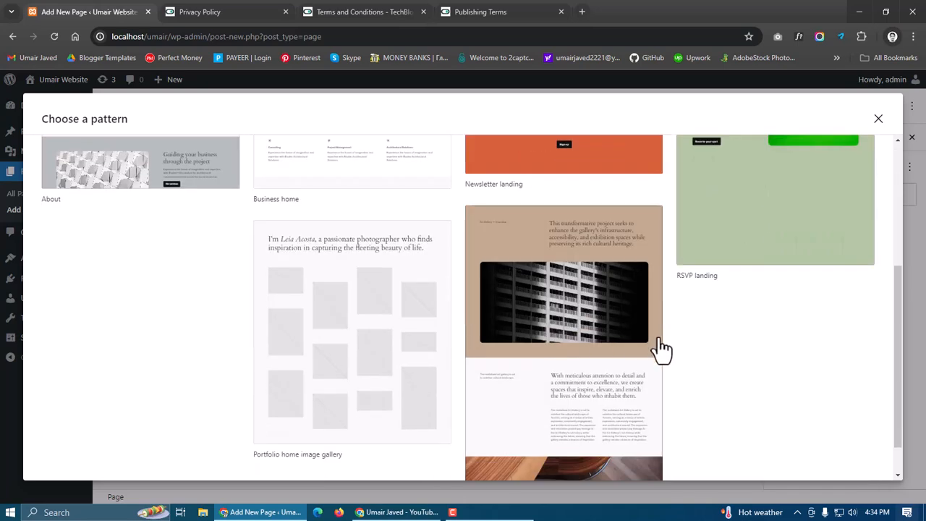
{"action": "scroll", "coordinate": [516, 341], "scroll_direction": "up", "scroll_amount": 4}
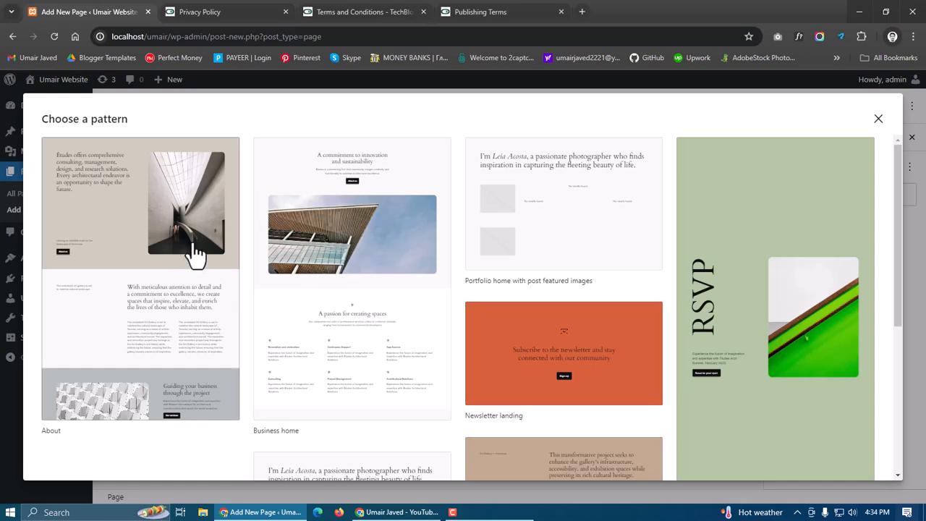
{"action": "scroll", "coordinate": [658, 270], "scroll_direction": "down", "scroll_amount": 4}
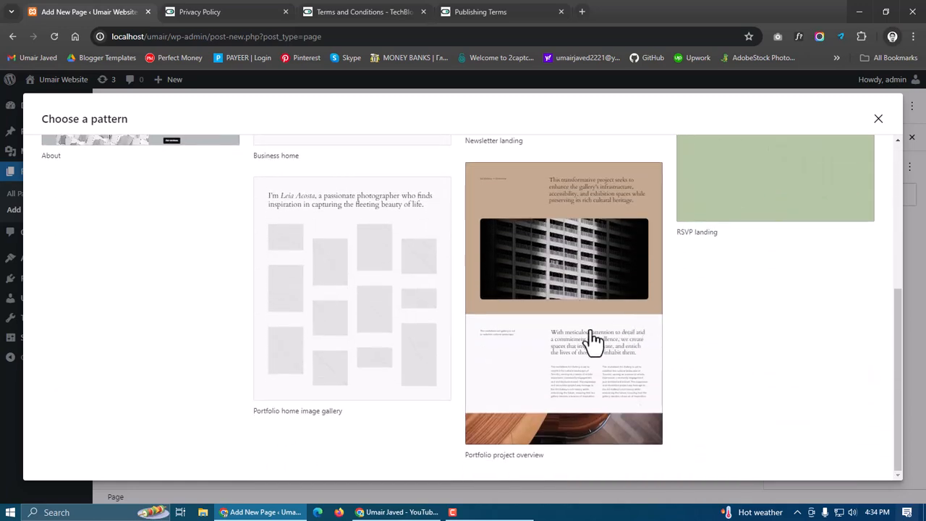
{"action": "scroll", "coordinate": [595, 343], "scroll_direction": "up", "scroll_amount": 5}
{"action": "left_click", "coordinate": [878, 120]}
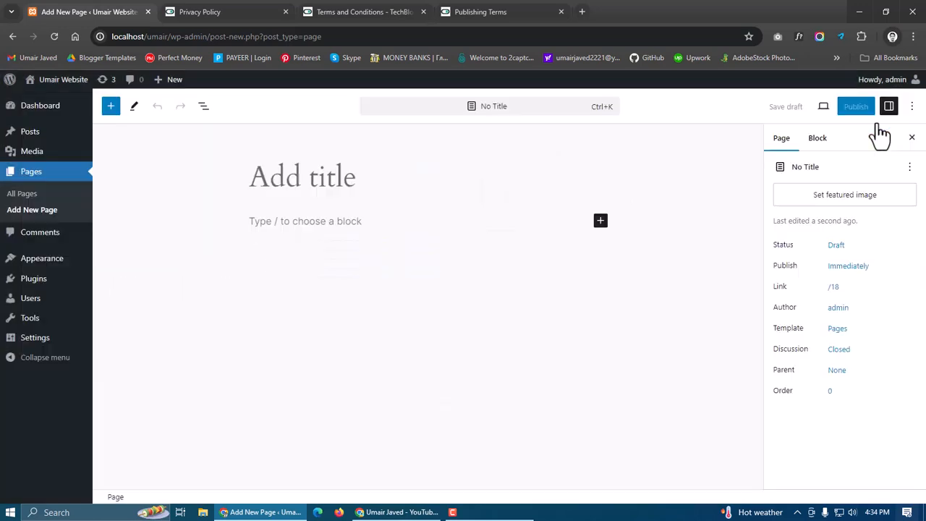
Title the new page Test Page
{"action": "type", "text": "Test page"}
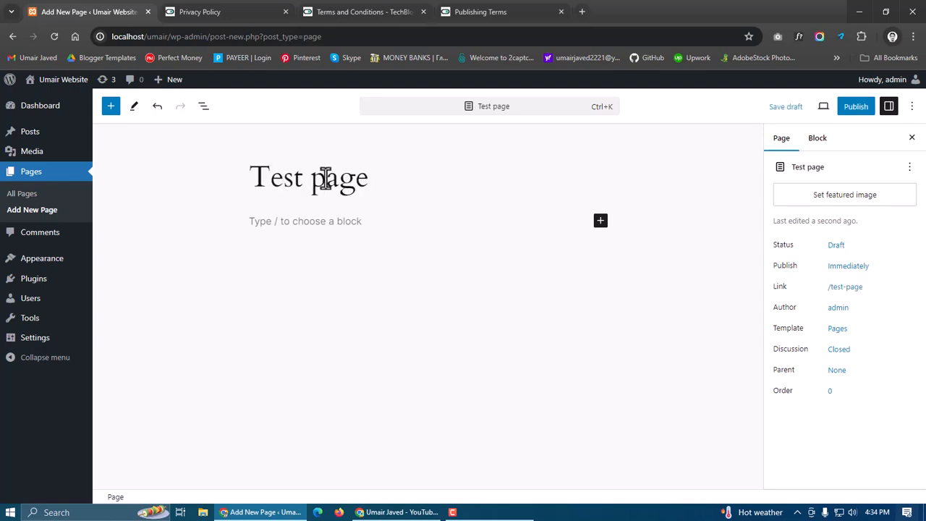
{"action": "left_click", "coordinate": [326, 180]}
{"action": "key", "text": "BackSpace"}
{"action": "type", "text": "Page"}
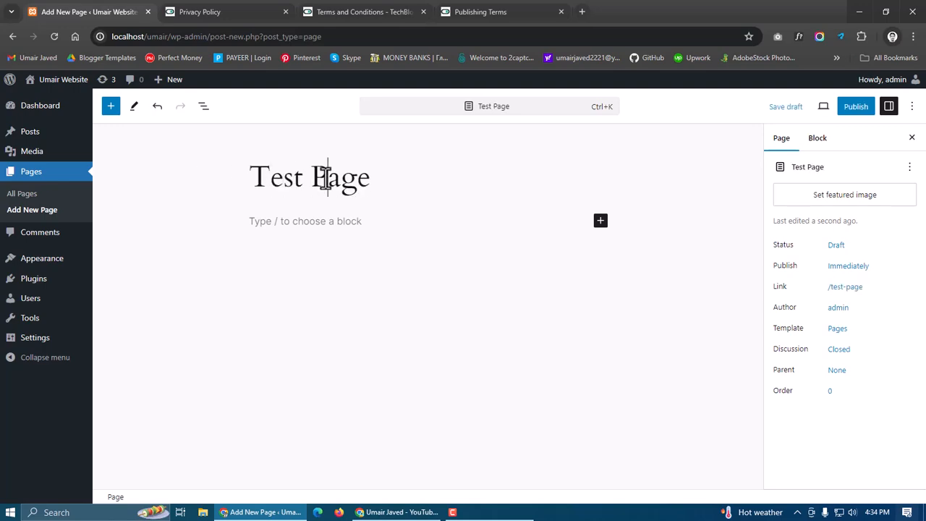
Examine the Publishing Terms page text in the other tab that is to be reused on the new page
{"action": "left_click", "coordinate": [504, 9]}
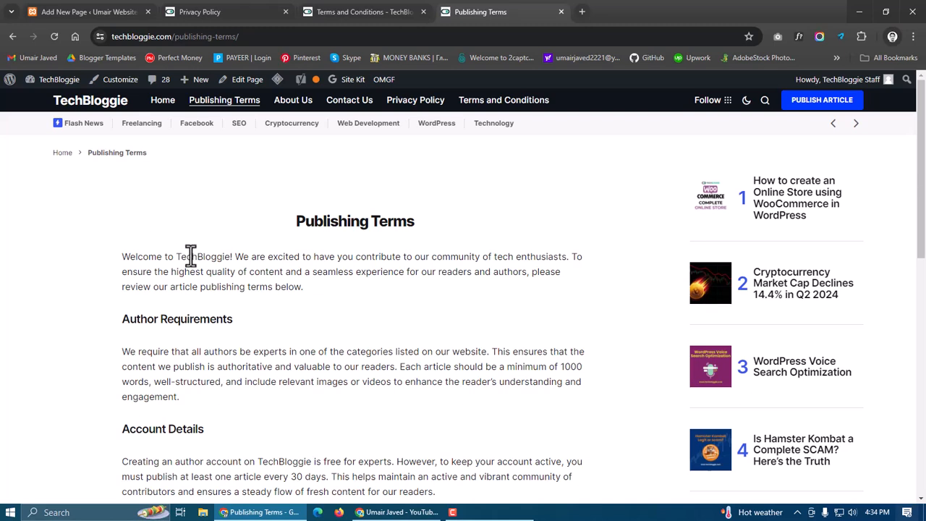
{"action": "left_click_drag", "start_coordinate": [288, 221], "coordinate": [415, 222]}
{"action": "left_click", "coordinate": [429, 233]}
{"action": "scroll", "coordinate": [266, 292], "scroll_direction": "down", "scroll_amount": 1}
{"action": "scroll", "coordinate": [265, 300], "scroll_direction": "down", "scroll_amount": 10}
{"action": "scroll", "coordinate": [264, 290], "scroll_direction": "up", "scroll_amount": 15}
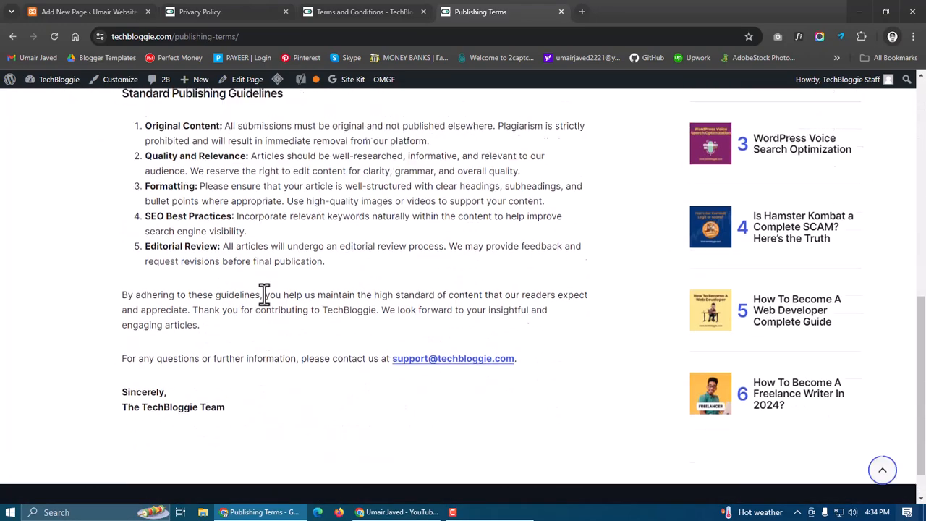
{"action": "left_click", "coordinate": [105, 11]}
{"action": "left_click_drag", "start_coordinate": [401, 183], "coordinate": [247, 184]}
{"action": "left_click", "coordinate": [247, 184]}
{"action": "left_click", "coordinate": [287, 221]}
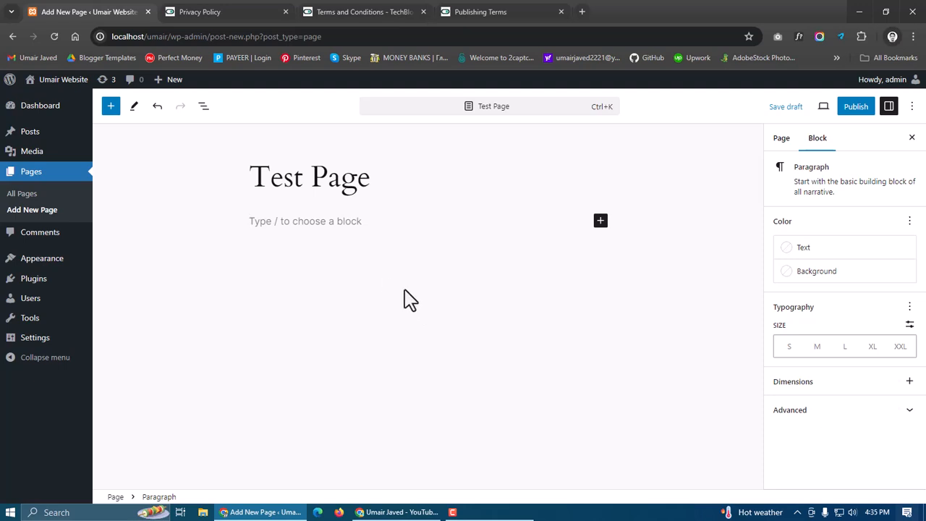
Copy the Publishing Terms introduction paragraph and paste it into the new page's first paragraph block
{"action": "left_click", "coordinate": [475, 12]}
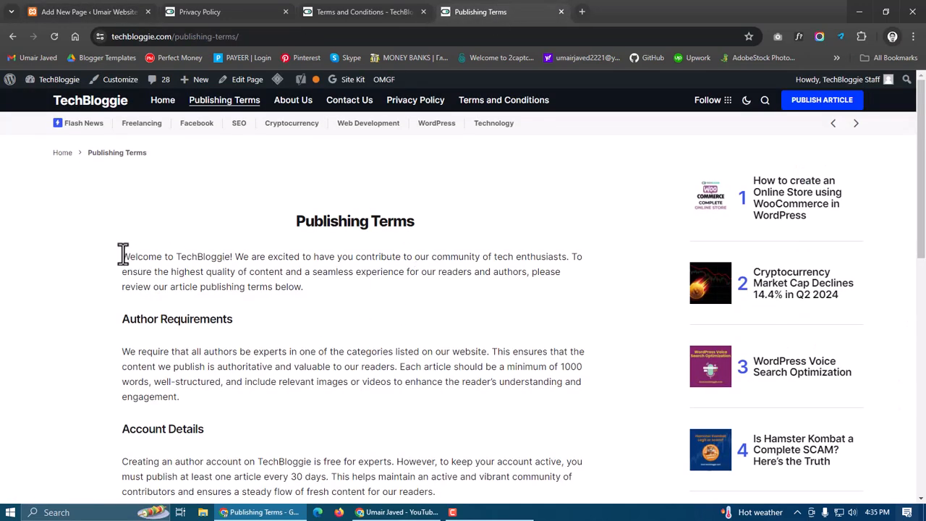
{"action": "left_click_drag", "start_coordinate": [123, 256], "coordinate": [301, 287]}
{"action": "key", "text": "ctrl+c"}
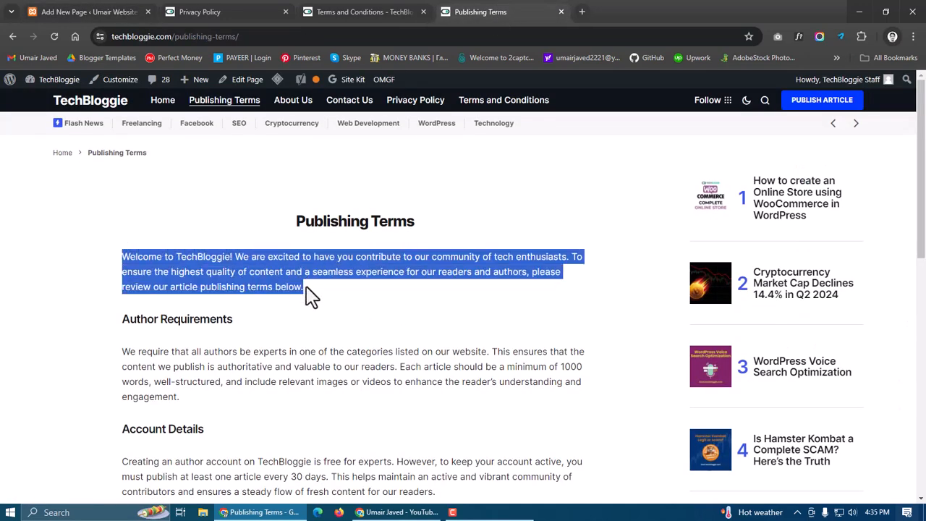
{"action": "left_click", "coordinate": [114, 10]}
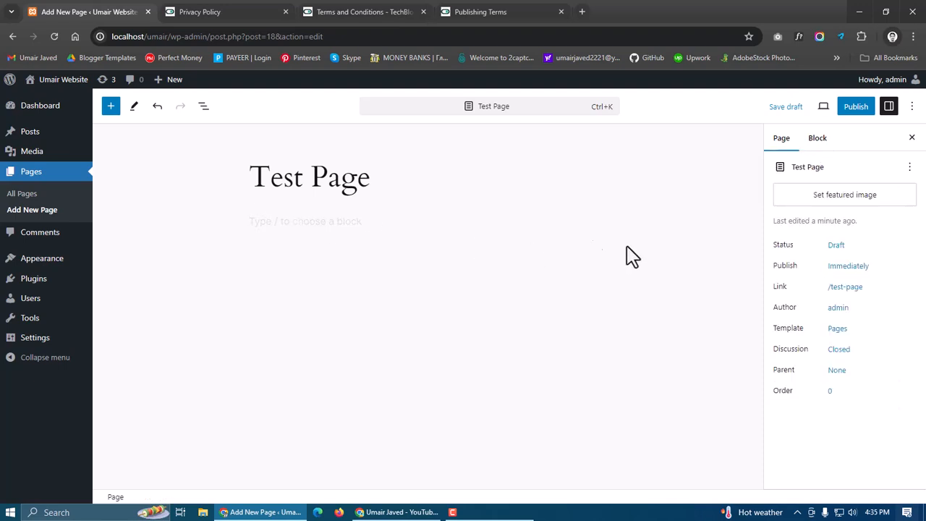
{"action": "left_click", "coordinate": [359, 225]}
{"action": "key", "text": "ctrl+v"}
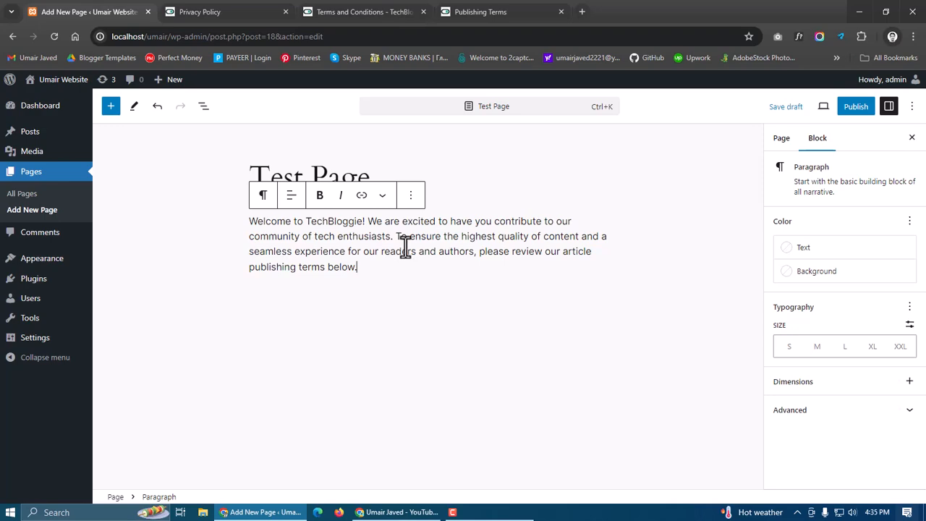
Copy the Author Requirements heading text from the Publishing Terms page
{"action": "left_click", "coordinate": [489, 12]}
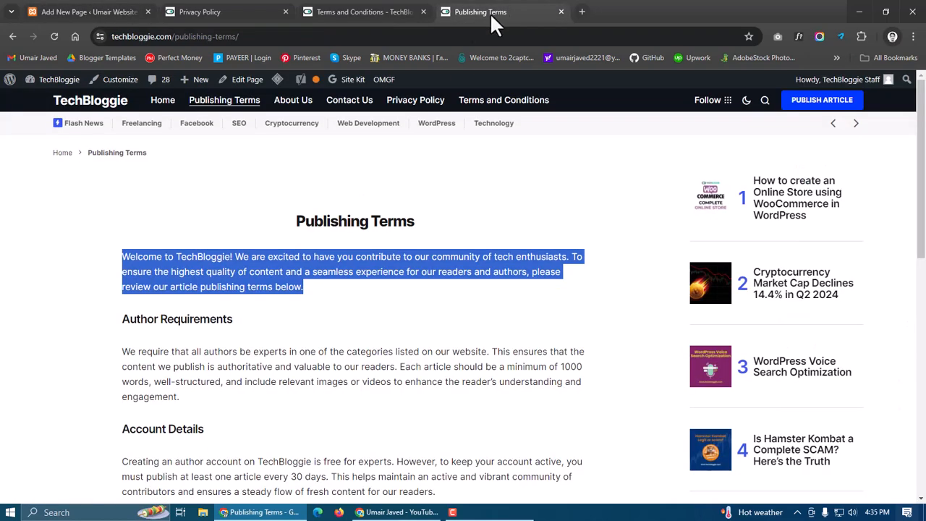
{"action": "triple_click", "coordinate": [203, 319]}
{"action": "key", "text": "ctrl+c"}
{"action": "key", "text": "ctrl+1"}
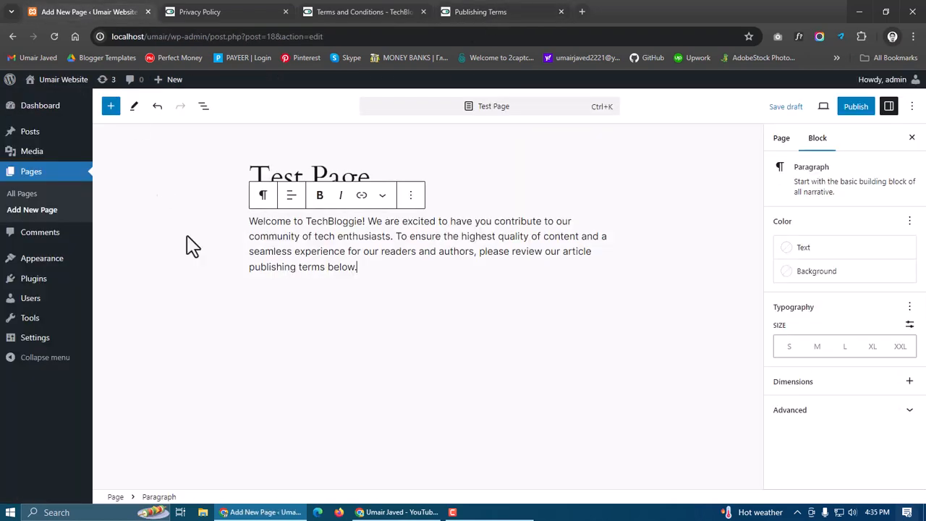
{"action": "left_click", "coordinate": [296, 297]}
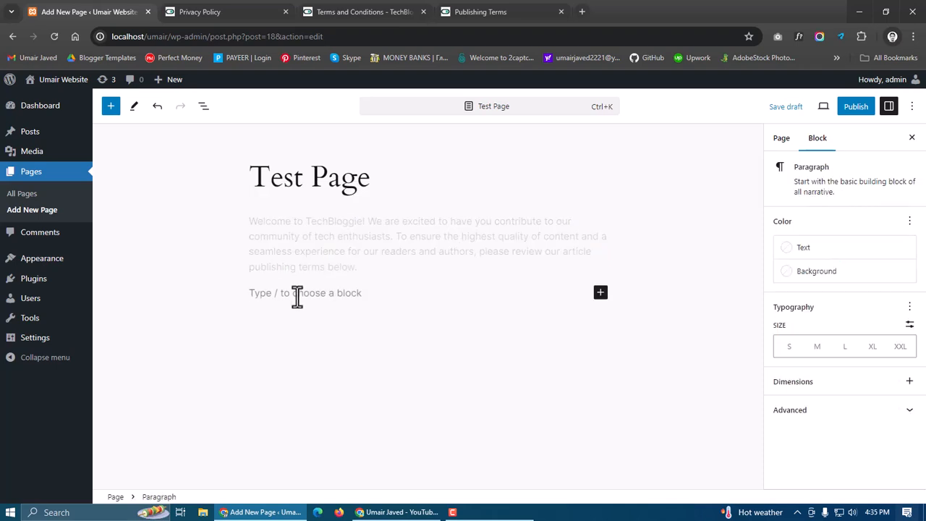
{"action": "left_click", "coordinate": [365, 267]}
{"action": "left_click", "coordinate": [278, 329]}
{"action": "left_click", "coordinate": [383, 271]}
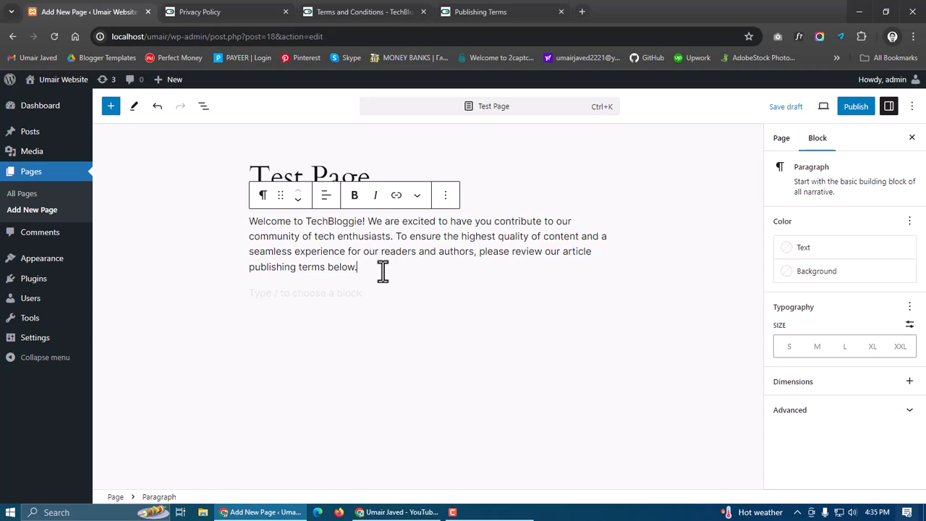
{"action": "key", "text": "Down"}
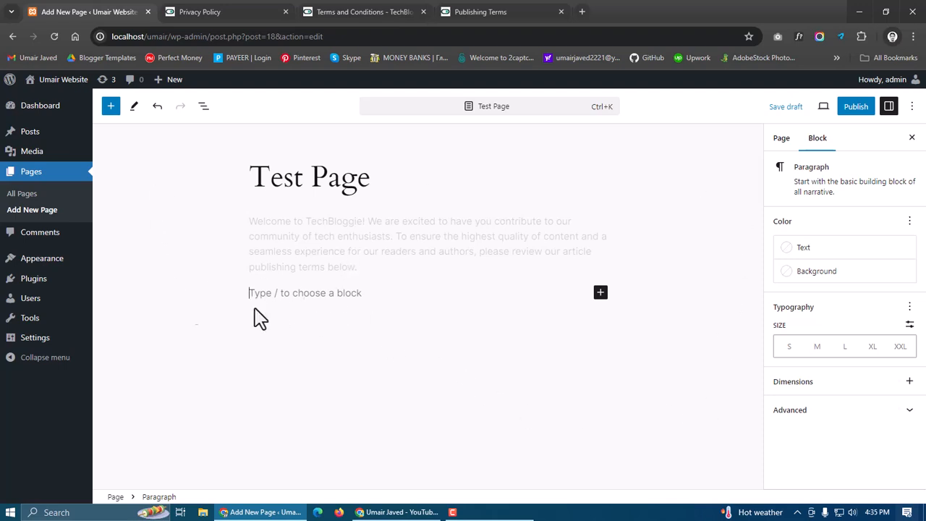
{"action": "left_click", "coordinate": [345, 251]}
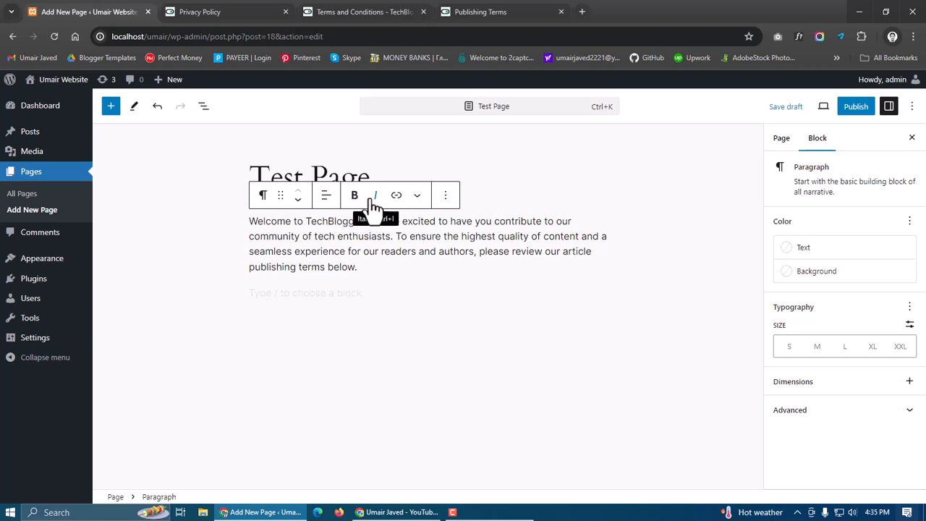
{"action": "left_click", "coordinate": [416, 197]}
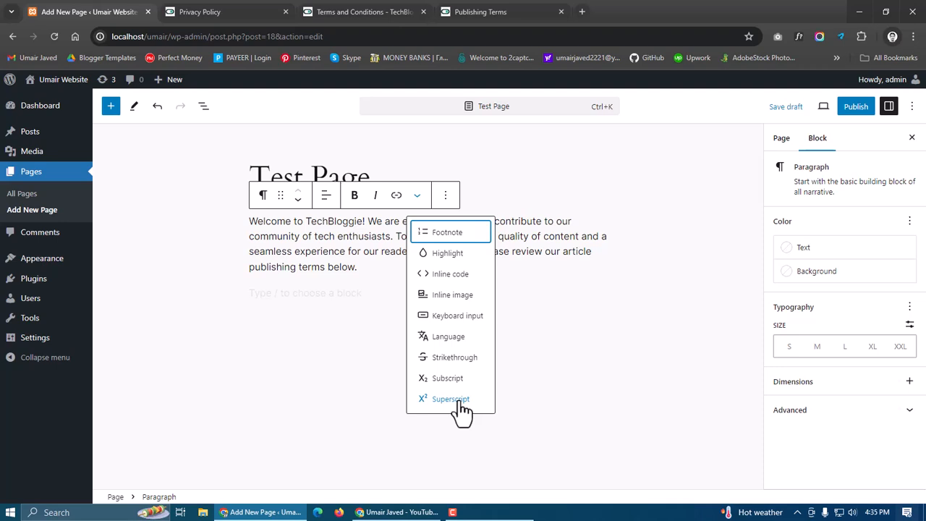
{"action": "left_click", "coordinate": [270, 246]}
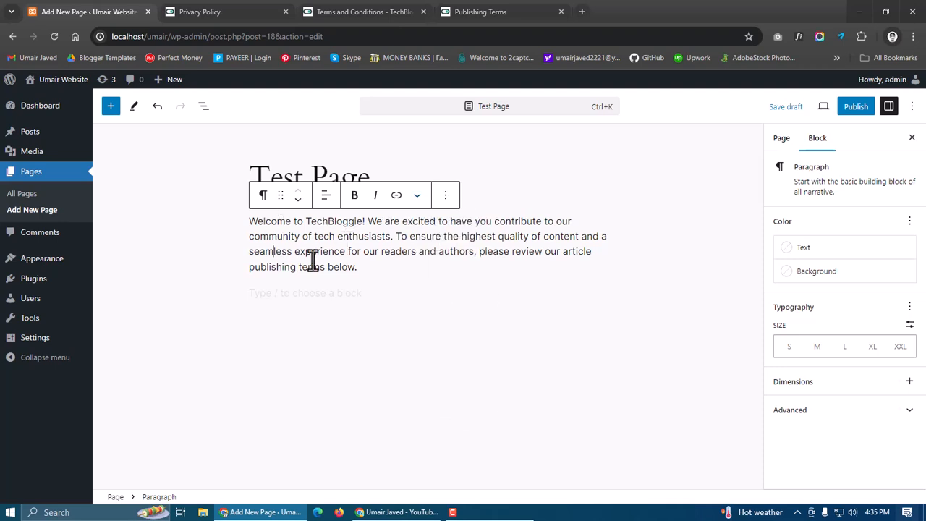
{"action": "left_click", "coordinate": [263, 203]}
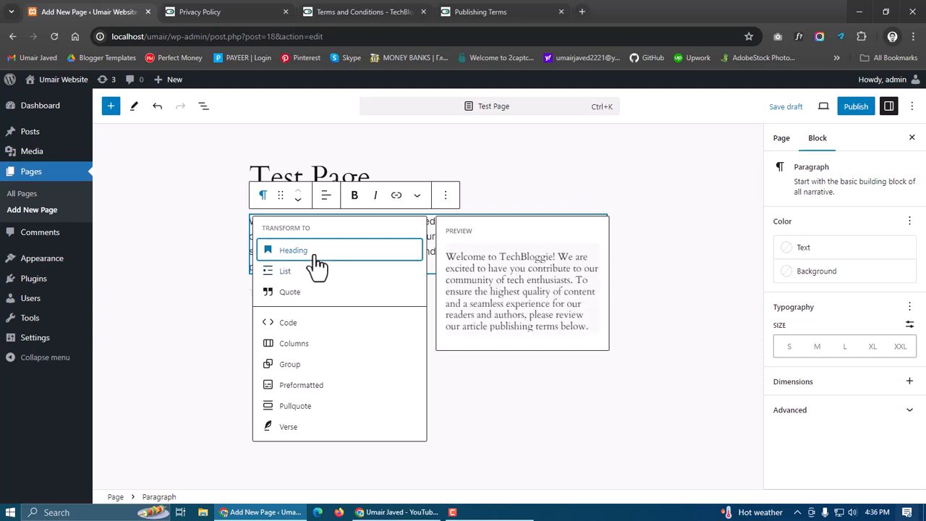
{"action": "left_click", "coordinate": [366, 275]}
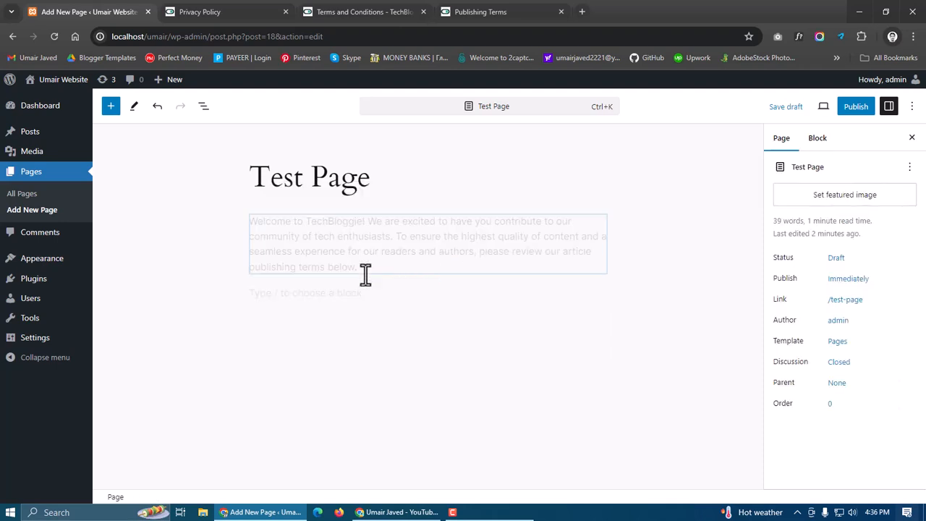
Paste the Author Requirements text into a new block below the introduction and transform it into a Heading
{"action": "left_click", "coordinate": [316, 298]}
{"action": "key", "text": "ctrl+v"}
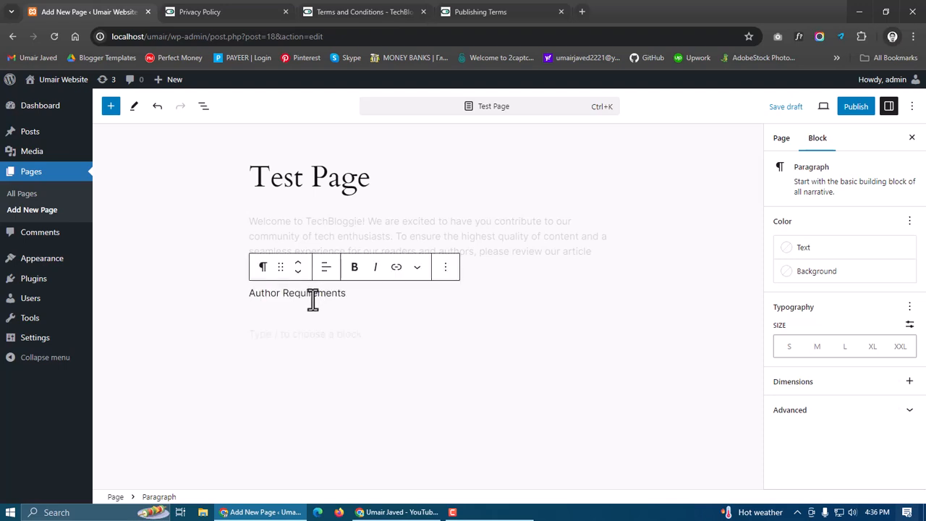
{"action": "key", "text": "BackSpace"}
{"action": "left_click", "coordinate": [262, 267]}
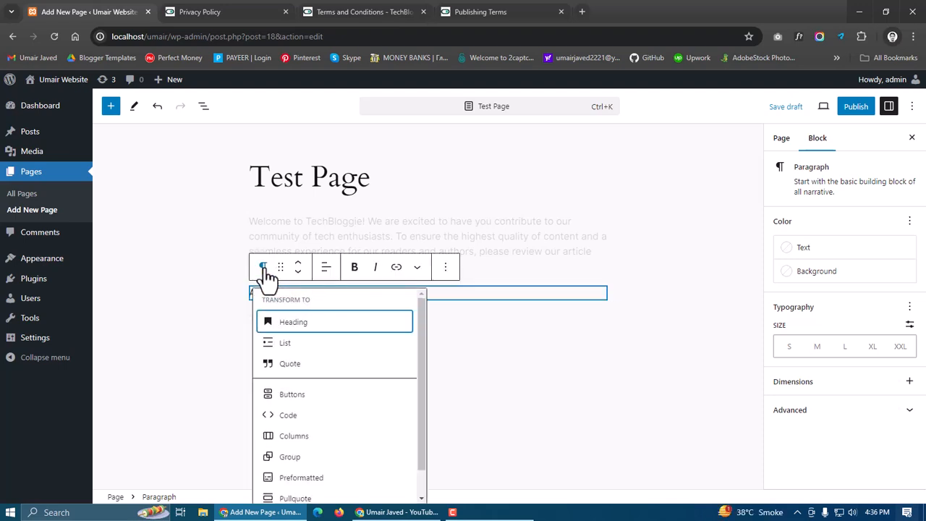
{"action": "left_click", "coordinate": [289, 326]}
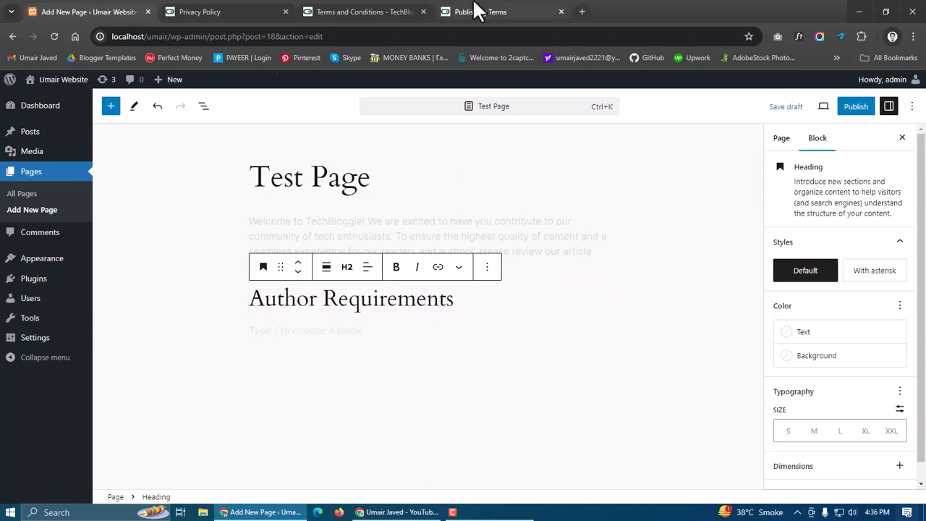
Copy the Author Requirements paragraph from Publishing Terms and paste it as a new paragraph below the heading
{"action": "left_click", "coordinate": [476, 12]}
{"action": "left_click_drag", "start_coordinate": [189, 413], "coordinate": [121, 367]}
{"action": "key", "text": "ctrl+c"}
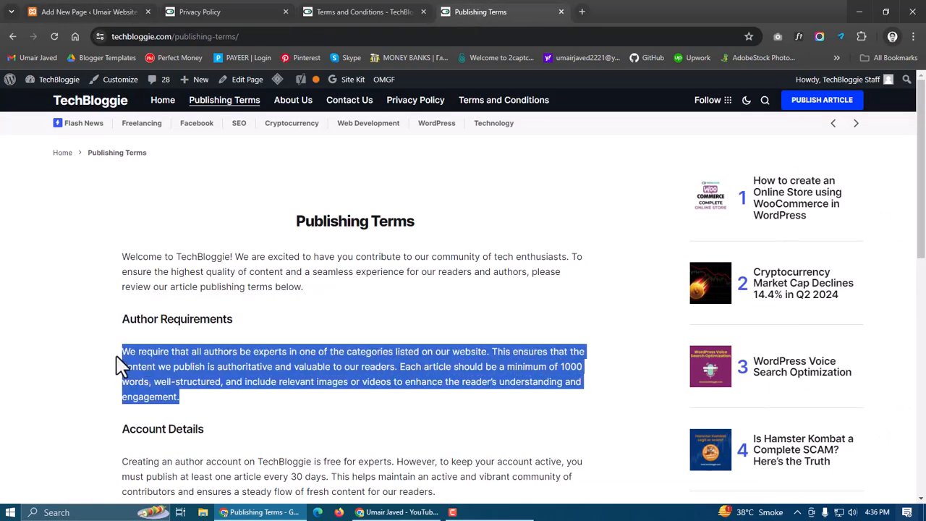
{"action": "left_click", "coordinate": [59, 15]}
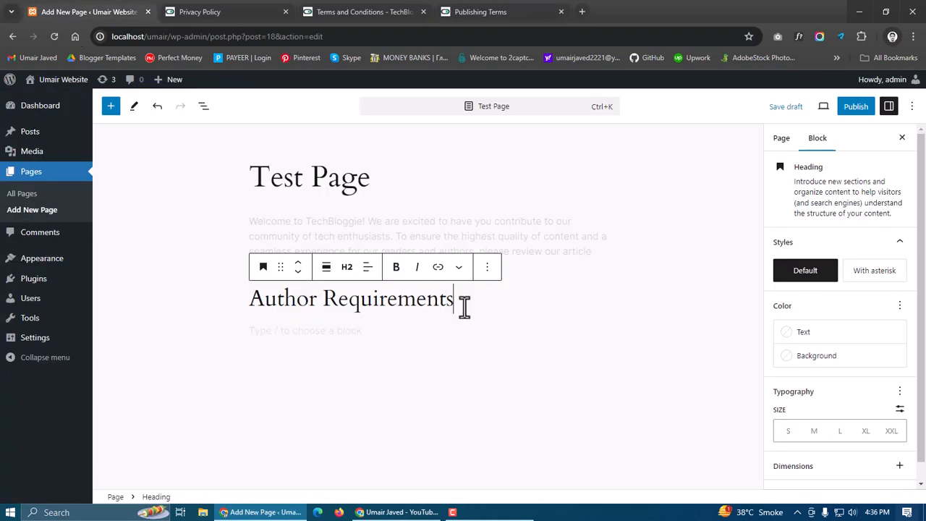
{"action": "key", "text": "Return"}
{"action": "key", "text": "ctrl+v"}
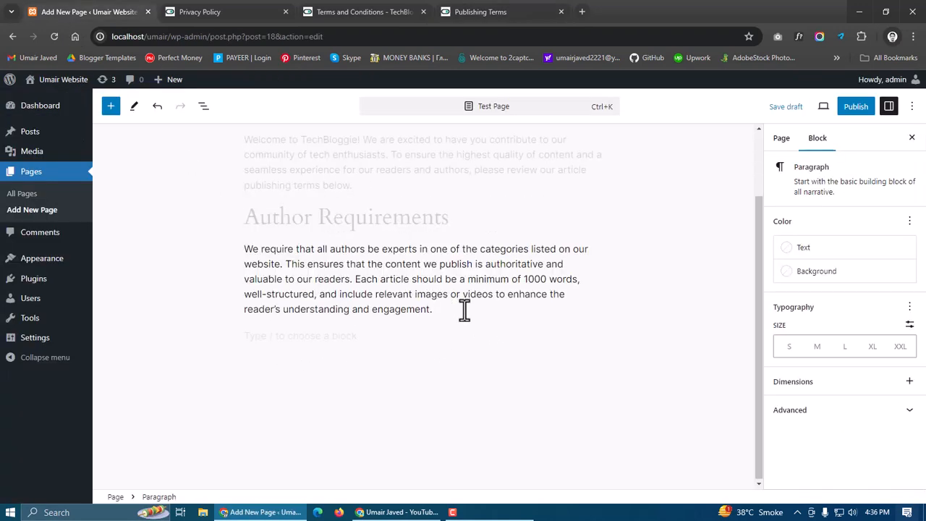
{"action": "scroll", "coordinate": [499, 362], "scroll_direction": "up", "scroll_amount": 2}
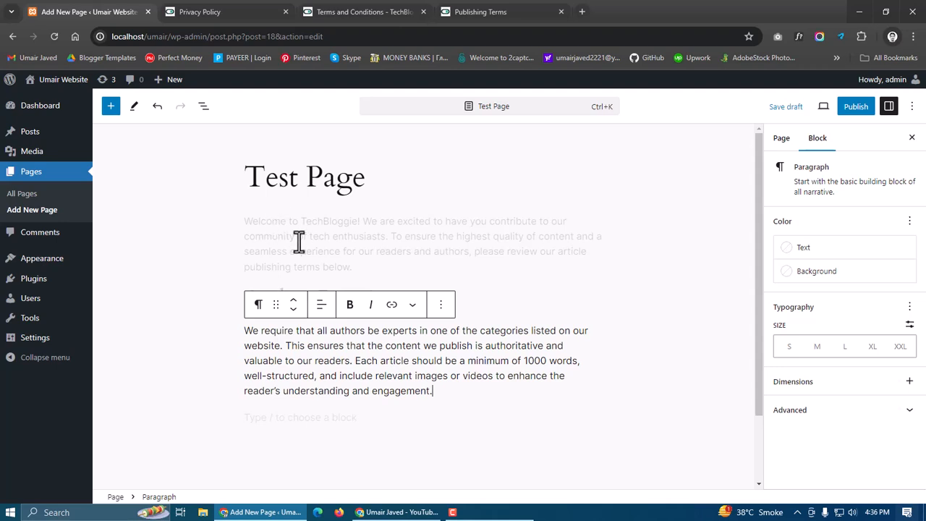
Publish the Test Page and open the live page in its browser tab
{"action": "left_click", "coordinate": [856, 108]}
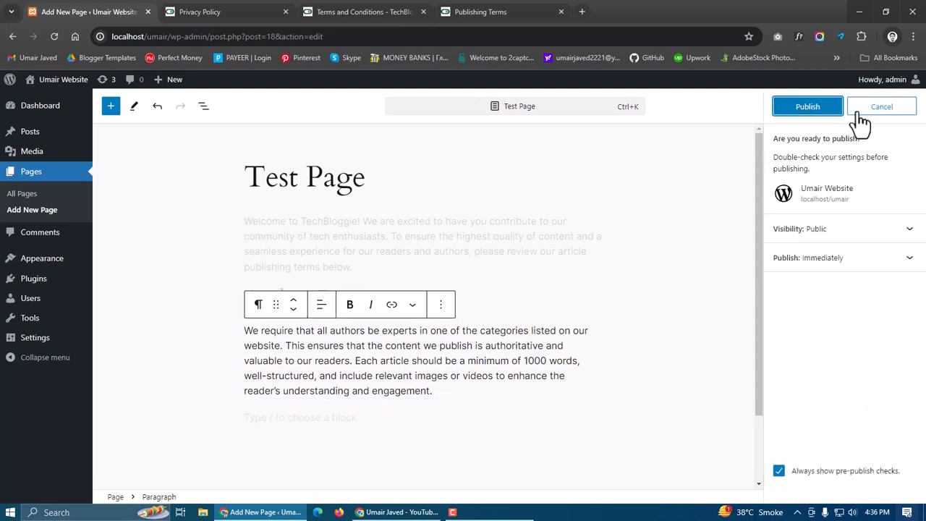
{"action": "left_click", "coordinate": [824, 109]}
{"action": "left_click", "coordinate": [113, 483]}
{"action": "left_click", "coordinate": [258, 10]}
Review the live Test Page's title, introduction and Author Requirements section
{"action": "scroll", "coordinate": [485, 343], "scroll_direction": "down", "scroll_amount": 2}
{"action": "scroll", "coordinate": [483, 344], "scroll_direction": "up", "scroll_amount": 3}
{"action": "left_click_drag", "start_coordinate": [406, 228], "coordinate": [519, 229]}
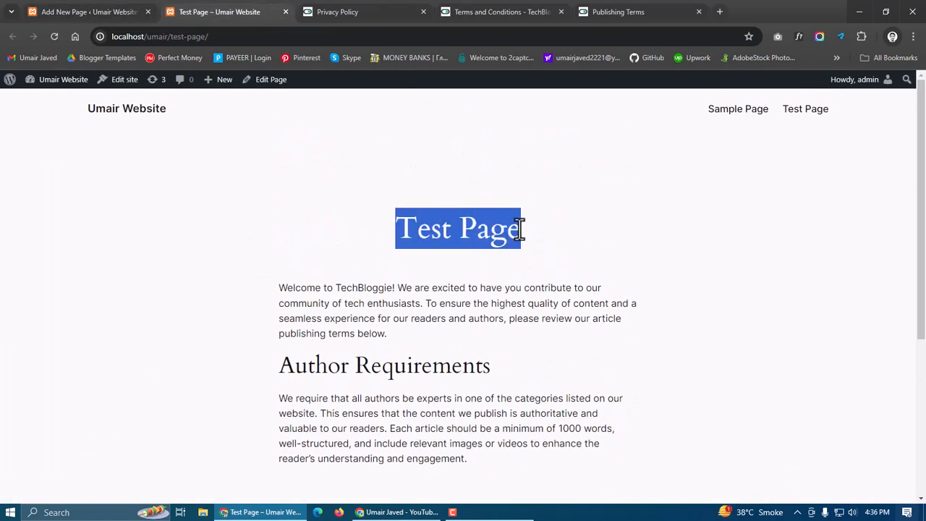
{"action": "left_click", "coordinate": [446, 320]}
{"action": "left_click_drag", "start_coordinate": [281, 292], "coordinate": [394, 365]}
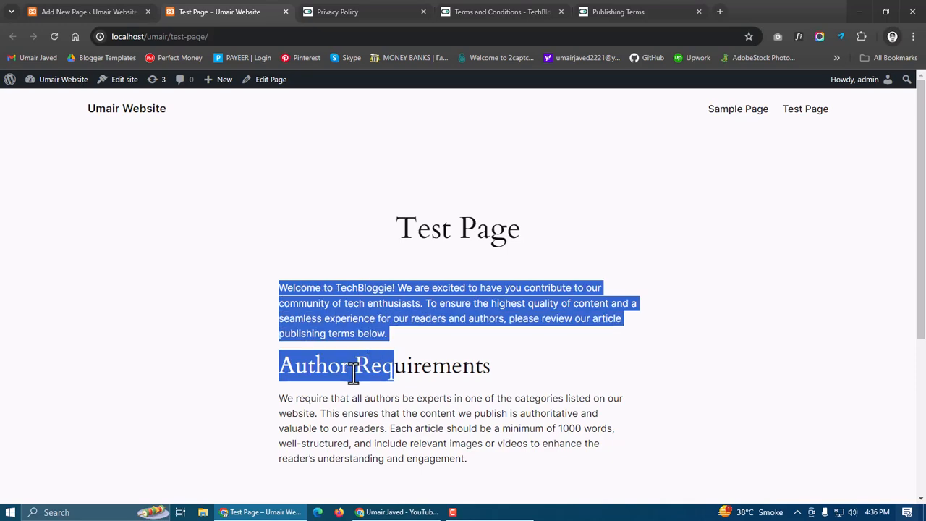
{"action": "left_click", "coordinate": [511, 381]}
{"action": "left_click_drag", "start_coordinate": [320, 413], "coordinate": [381, 429]}
{"action": "scroll", "coordinate": [408, 330], "scroll_direction": "down", "scroll_amount": 3}
{"action": "scroll", "coordinate": [532, 367], "scroll_direction": "up", "scroll_amount": 3}
{"action": "left_click", "coordinate": [578, 268]}
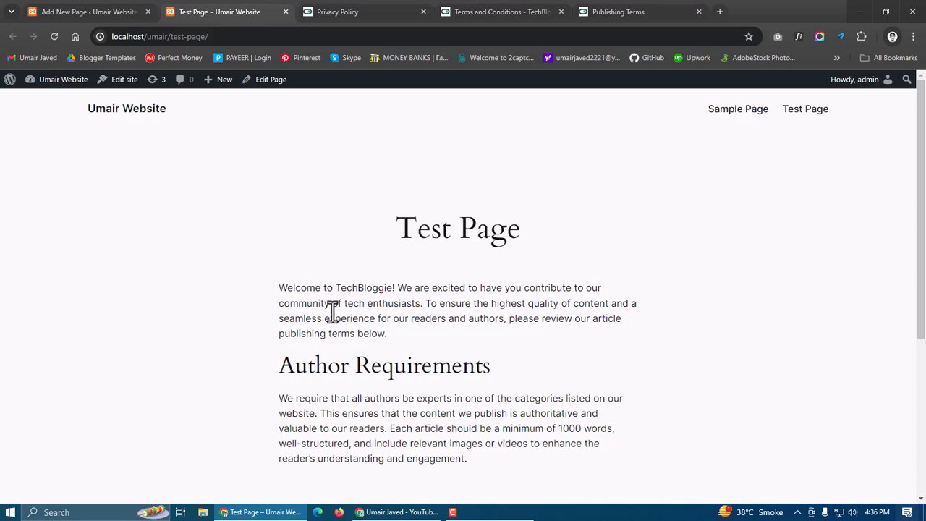
Back in the editor, add a new empty block below the Author Requirements paragraph
{"action": "left_click", "coordinate": [134, 11]}
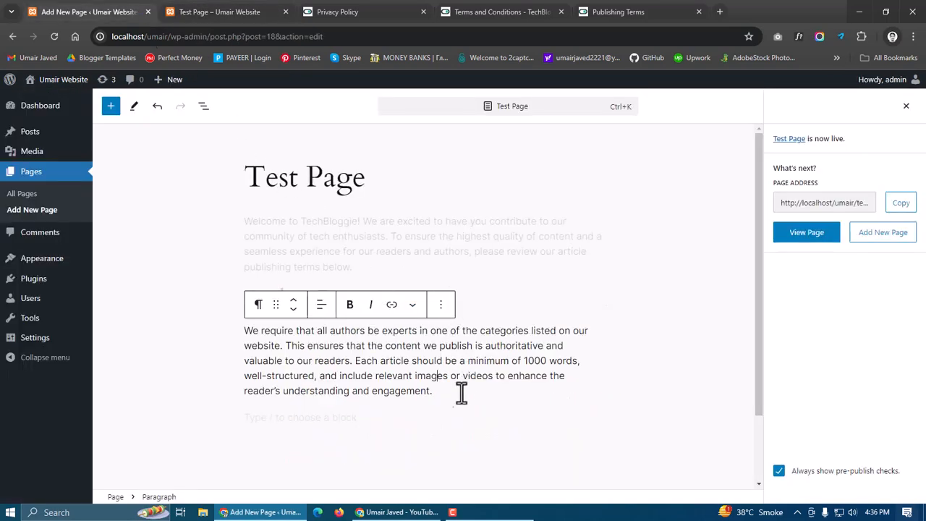
{"action": "key", "text": "Return"}
{"action": "scroll", "coordinate": [363, 315], "scroll_direction": "down", "scroll_amount": 1}
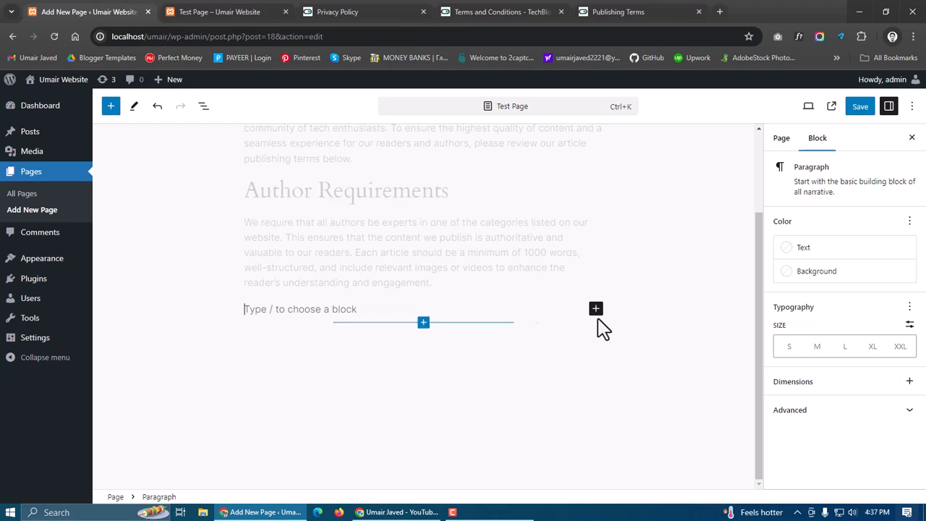
Search the block shortcut list for table and image blocks, then clear the search text
{"action": "type", "text": "/"}
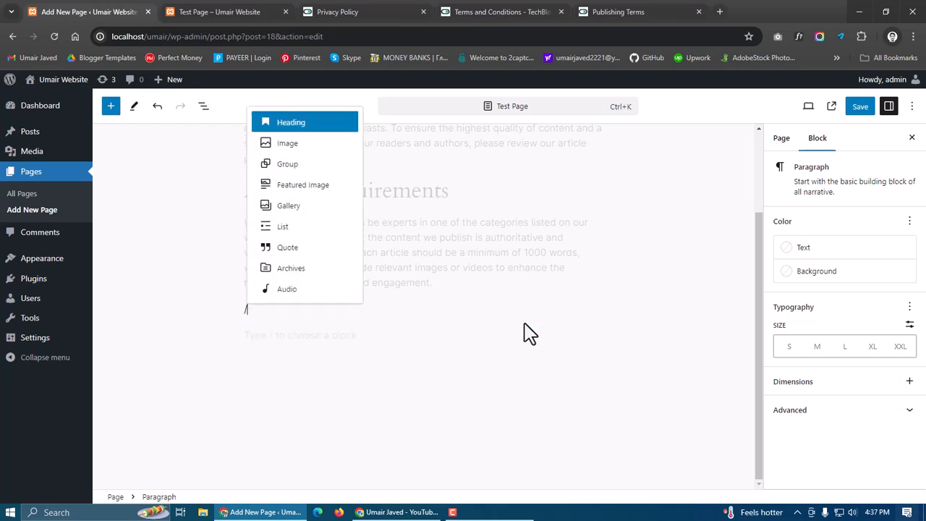
{"action": "type", "text": "table"}
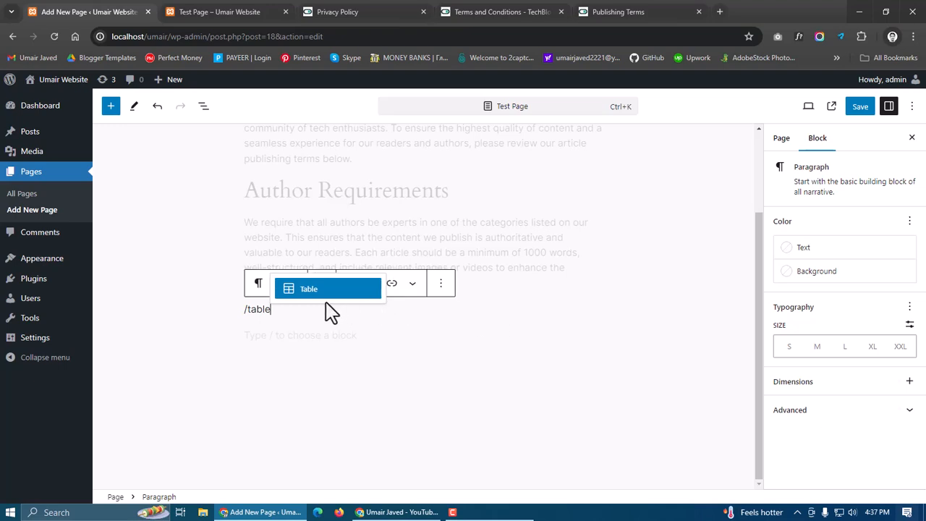
{"action": "key", "text": "BackSpace"}
{"action": "key", "text": "BackSpace"}
{"action": "key", "text": "BackSpace"}
{"action": "key", "text": "BackSpace"}
{"action": "key", "text": "BackSpace"}
{"action": "type", "text": "ima"}
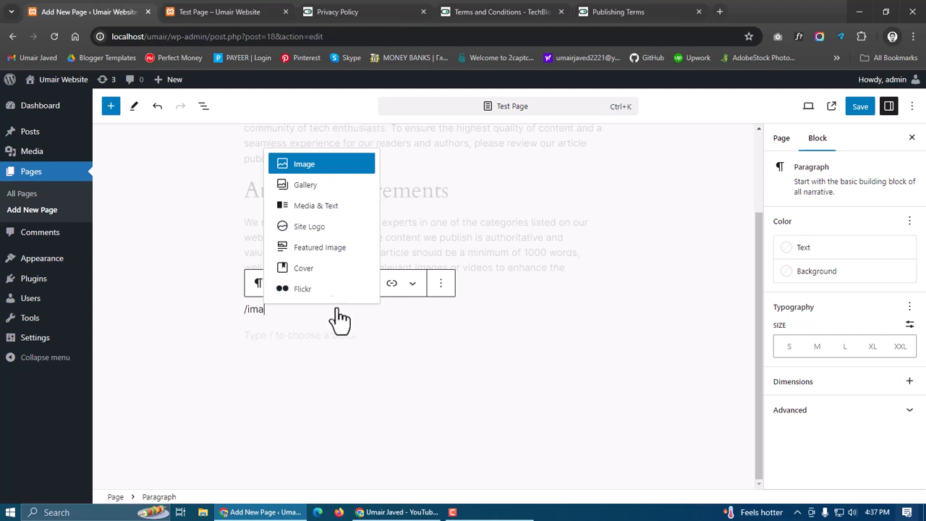
{"action": "key", "text": "BackSpace"}
{"action": "key", "text": "BackSpace"}
{"action": "key", "text": "BackSpace"}
{"action": "key", "text": "BackSpace"}
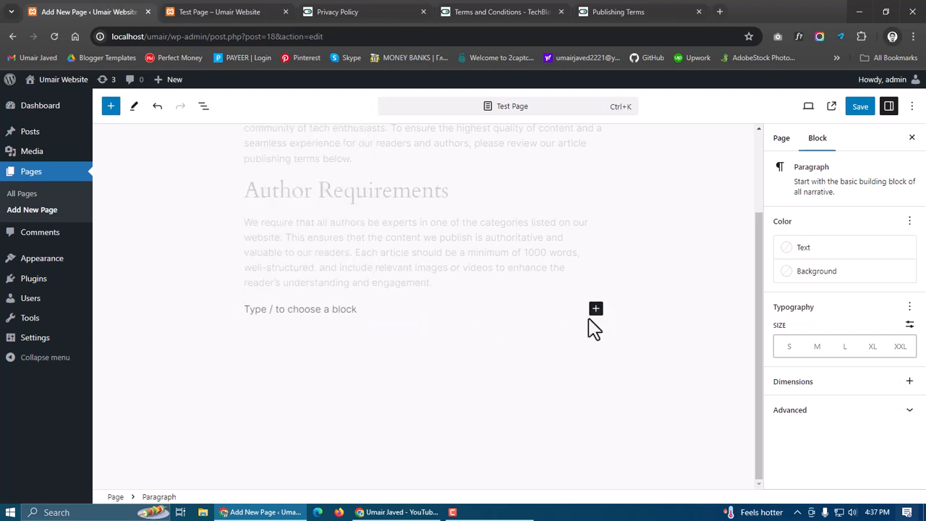
Browse the full block library from the inserter and close it
{"action": "left_click", "coordinate": [596, 312]}
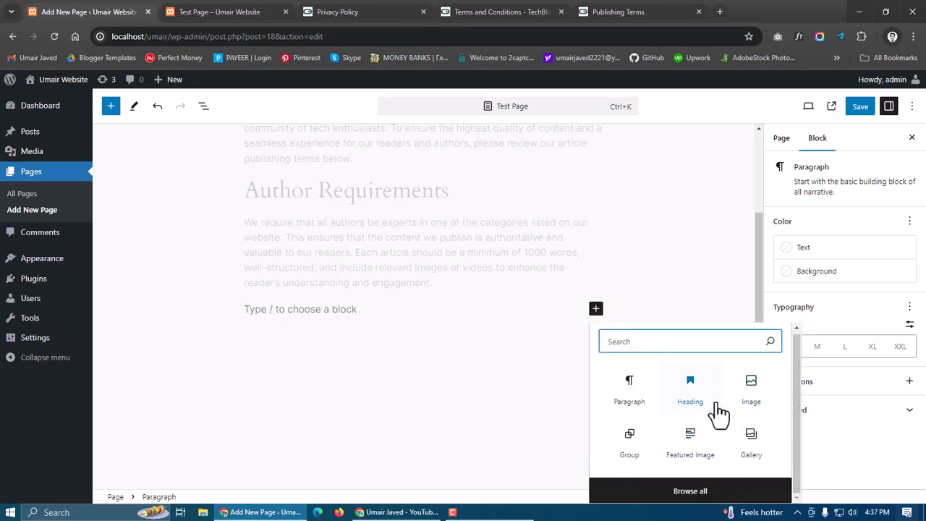
{"action": "left_click", "coordinate": [596, 496]}
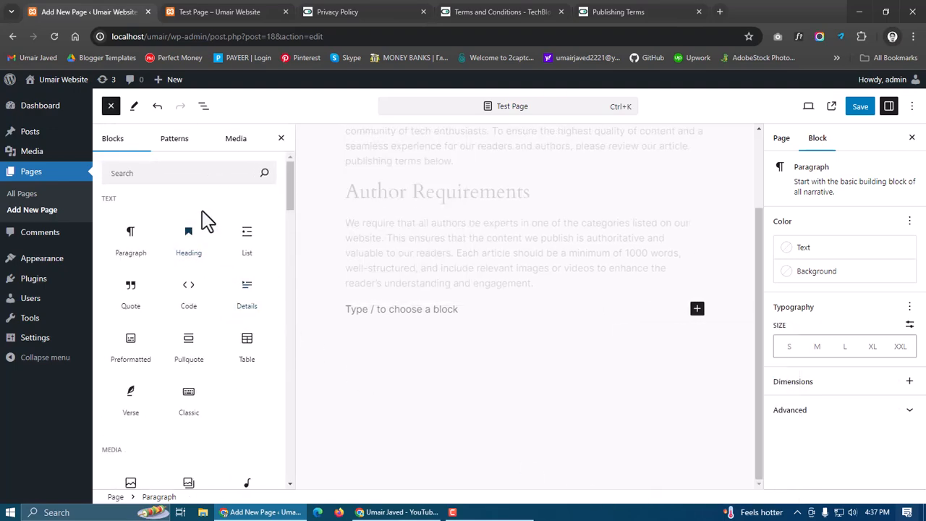
{"action": "scroll", "coordinate": [207, 271], "scroll_direction": "down", "scroll_amount": 6}
{"action": "scroll", "coordinate": [206, 273], "scroll_direction": "down", "scroll_amount": 15}
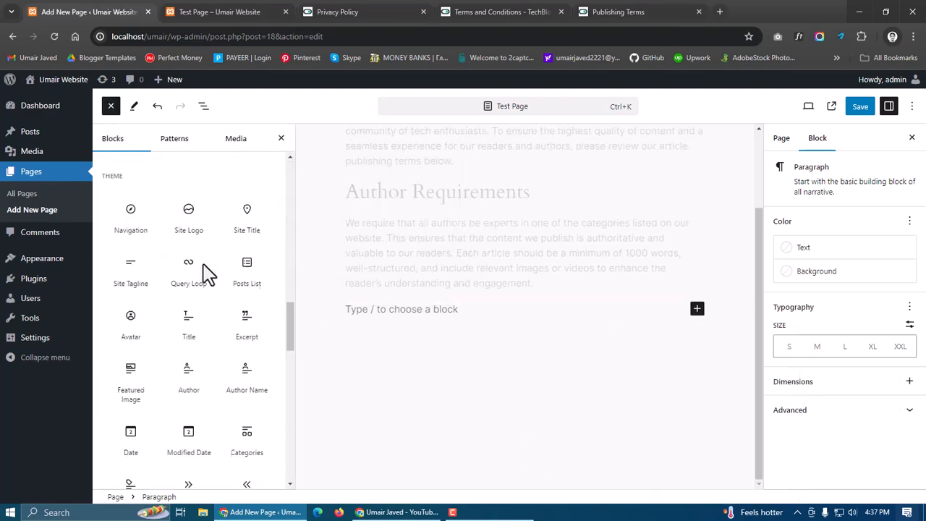
{"action": "scroll", "coordinate": [207, 289], "scroll_direction": "down", "scroll_amount": 2}
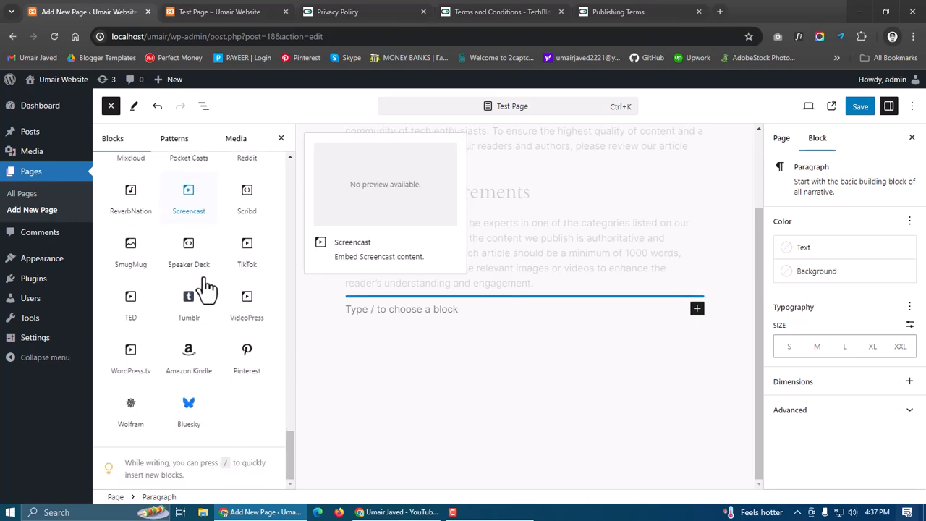
{"action": "scroll", "coordinate": [221, 306], "scroll_direction": "up", "scroll_amount": 12}
{"action": "scroll", "coordinate": [222, 308], "scroll_direction": "up", "scroll_amount": 10}
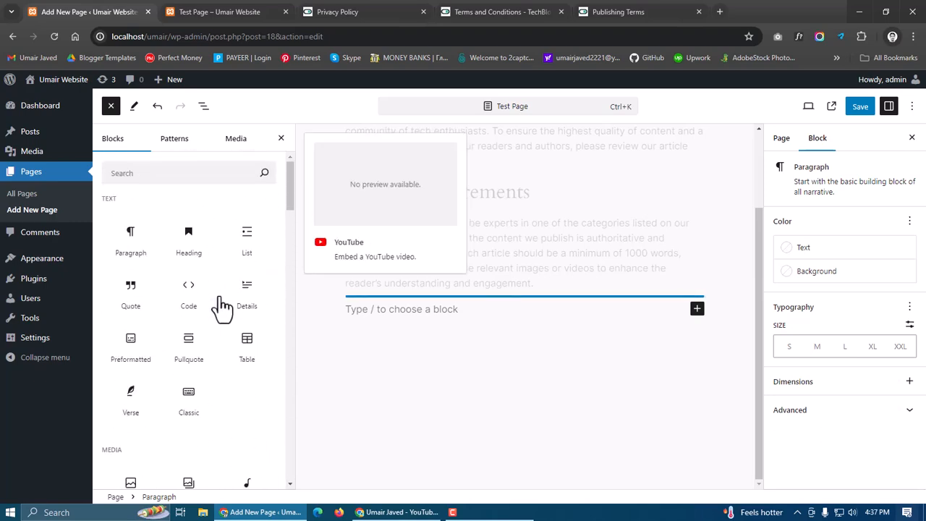
{"action": "left_click", "coordinate": [298, 422]}
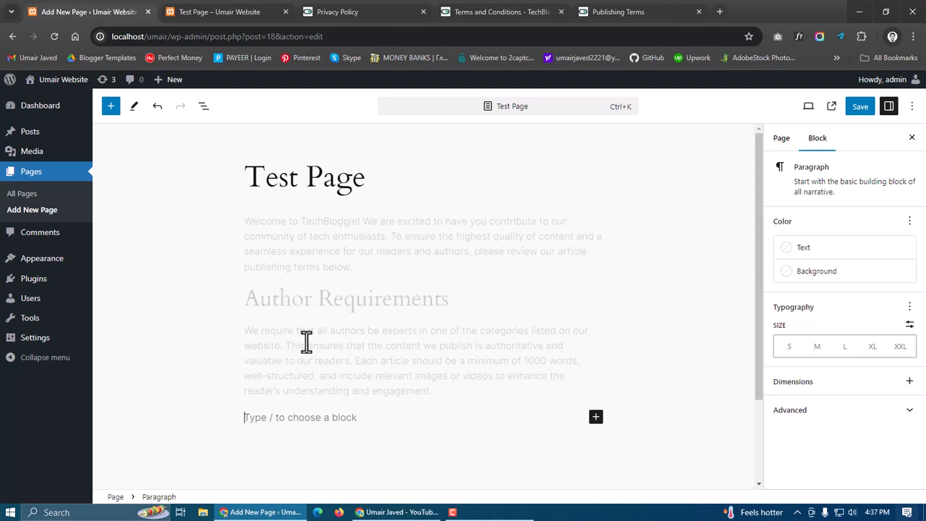
Open the page settings in the editor sidebar
{"action": "scroll", "coordinate": [353, 402], "scroll_direction": "down", "scroll_amount": 2}
{"action": "scroll", "coordinate": [436, 407], "scroll_direction": "up", "scroll_amount": 2}
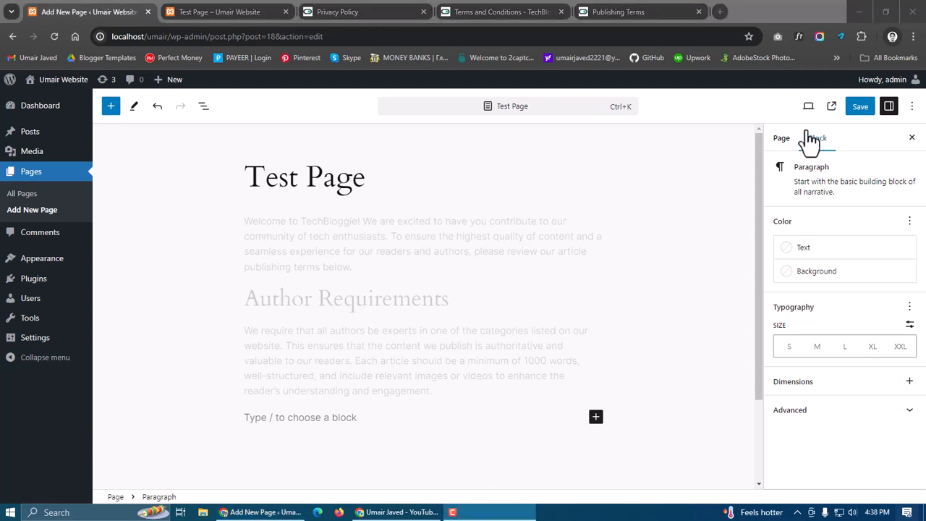
{"action": "left_click", "coordinate": [784, 140]}
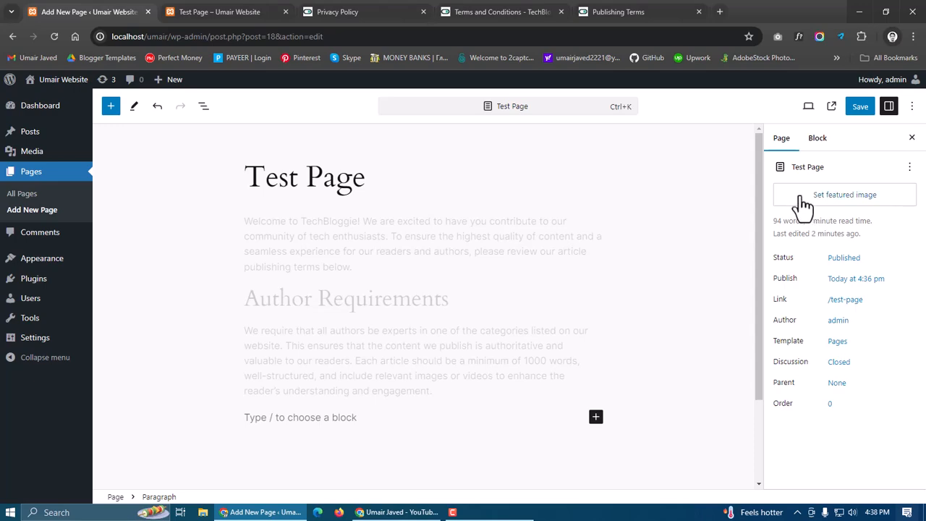
{"action": "left_click", "coordinate": [685, 11]}
{"action": "left_click", "coordinate": [558, 192]}
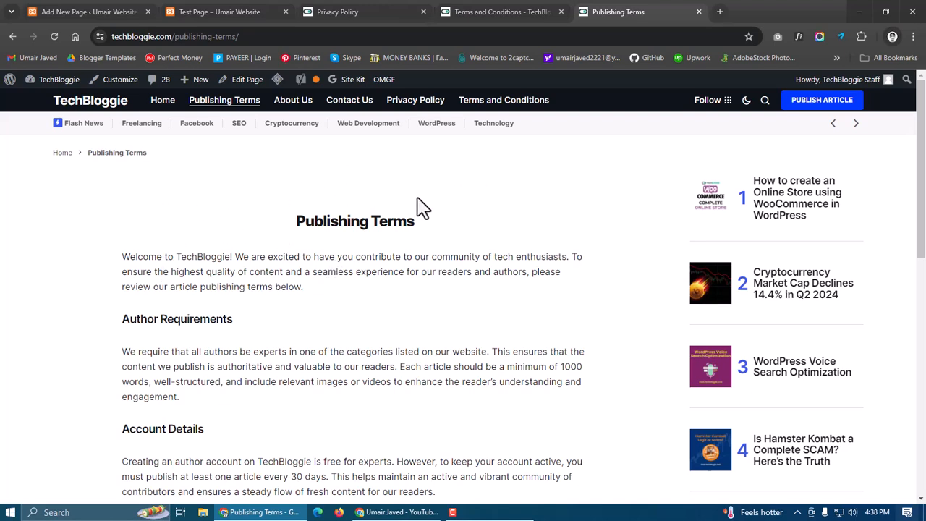
{"action": "left_click", "coordinate": [177, 12]}
{"action": "left_click", "coordinate": [102, 11]}
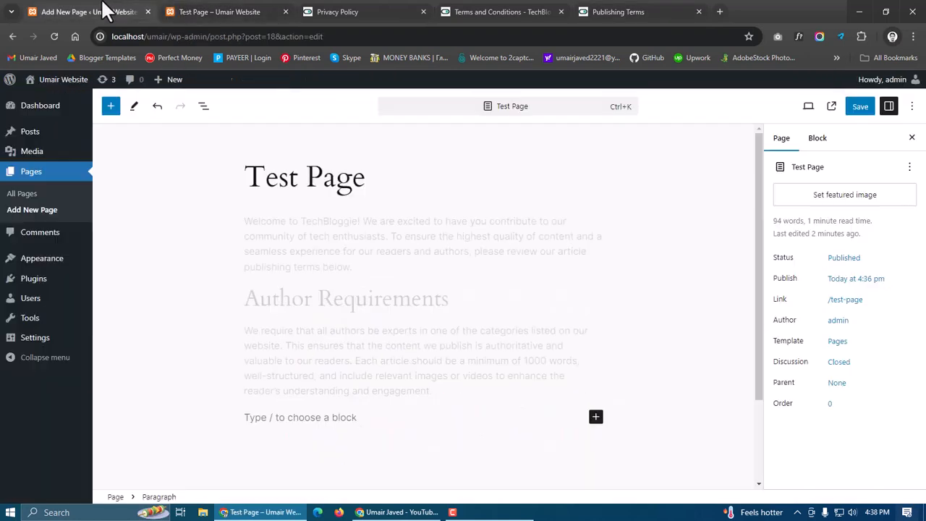
Set the meeting-room photo from the media library as the page's featured image and save the page
{"action": "left_click", "coordinate": [854, 201]}
{"action": "left_click", "coordinate": [78, 238]}
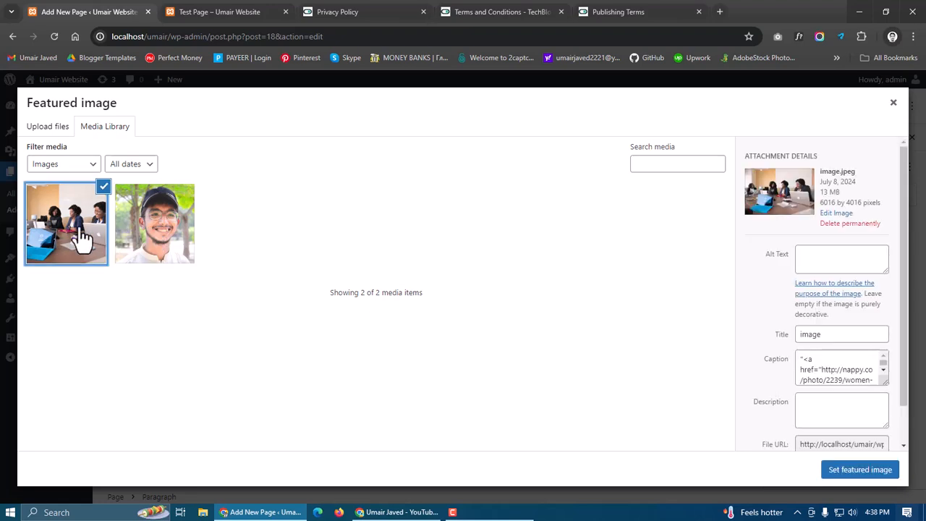
{"action": "left_click", "coordinate": [857, 470]}
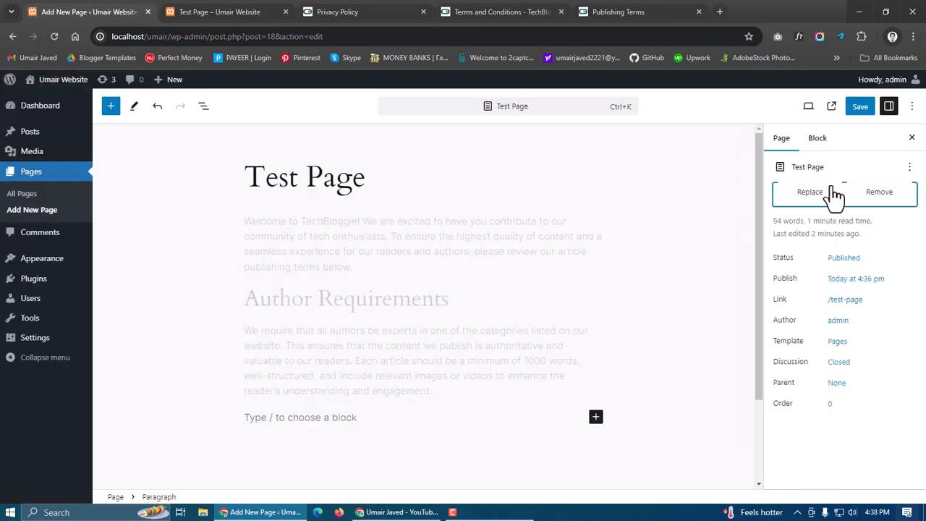
{"action": "left_click", "coordinate": [856, 108]}
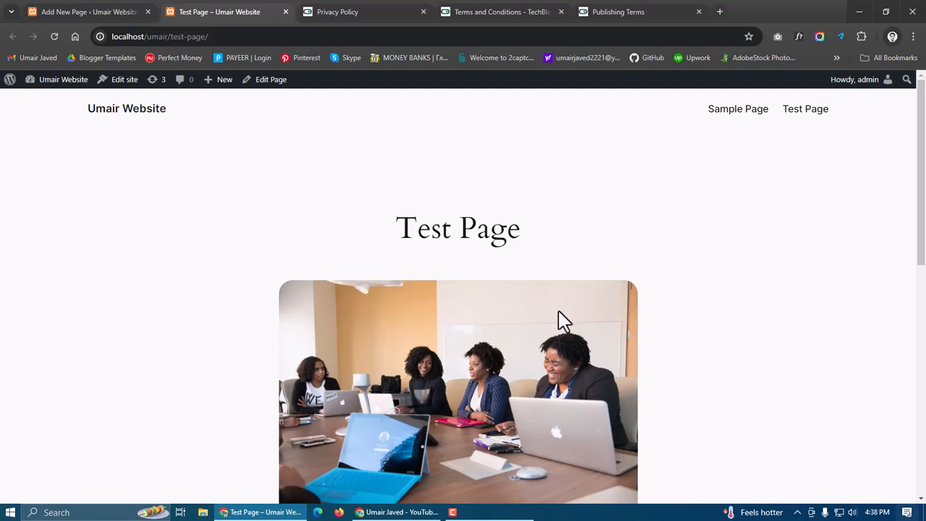
Check the featured image on the live Test Page and return to the editor
{"action": "scroll", "coordinate": [563, 322], "scroll_direction": "down", "scroll_amount": 1}
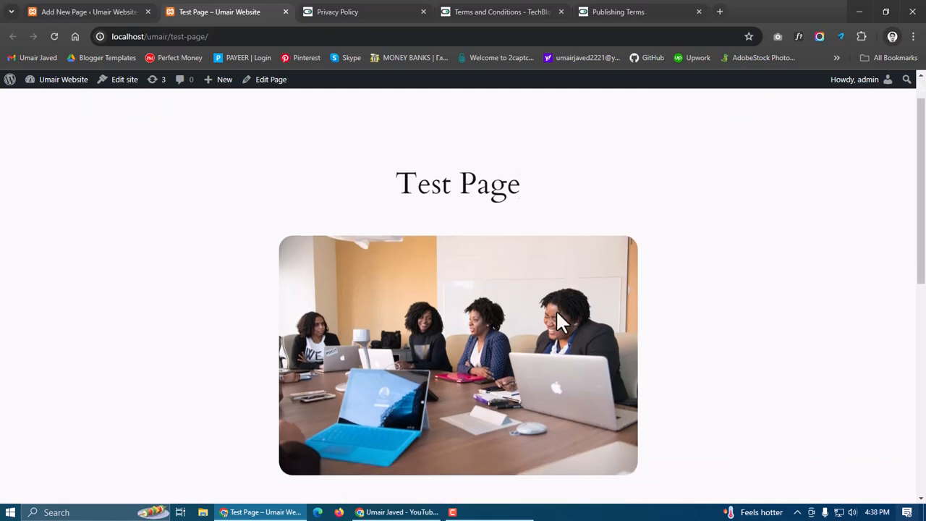
{"action": "scroll", "coordinate": [582, 246], "scroll_direction": "down", "scroll_amount": 2}
{"action": "scroll", "coordinate": [474, 239], "scroll_direction": "up", "scroll_amount": 3}
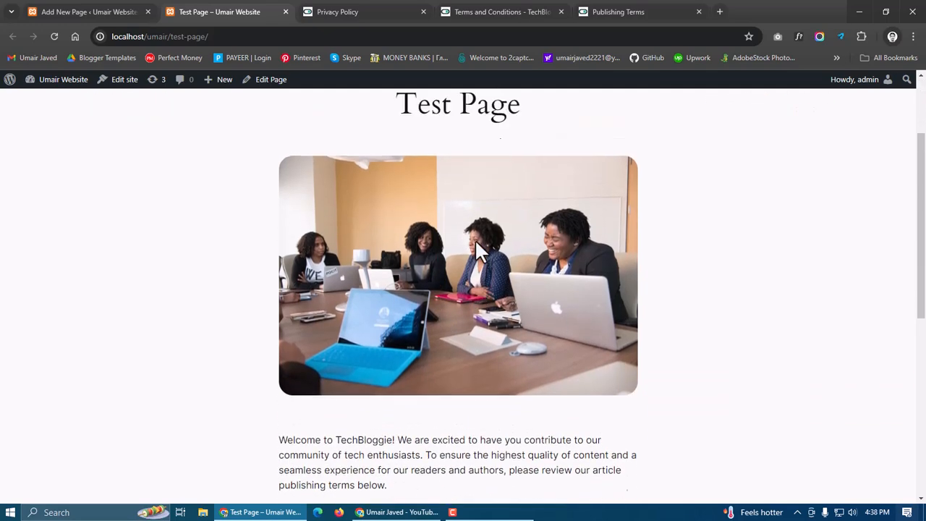
{"action": "scroll", "coordinate": [356, 314], "scroll_direction": "down", "scroll_amount": 5}
{"action": "scroll", "coordinate": [522, 376], "scroll_direction": "up", "scroll_amount": 5}
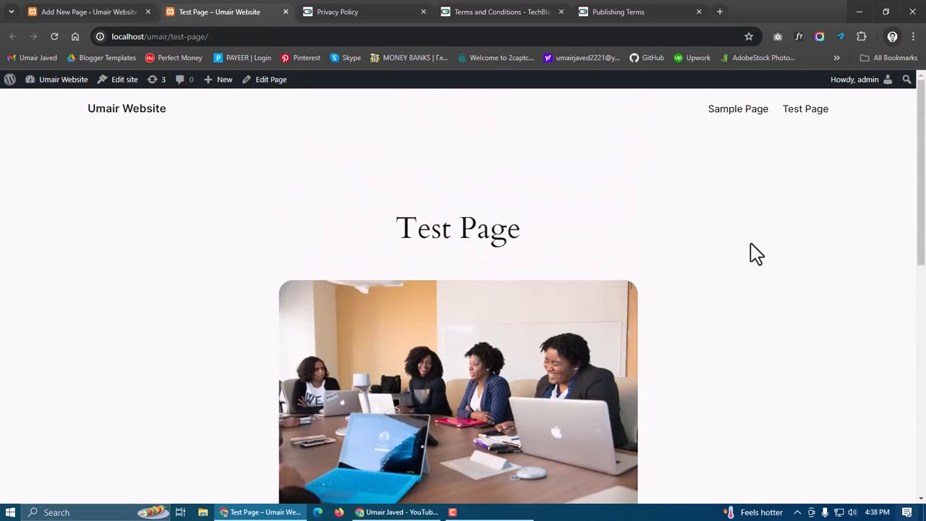
{"action": "left_click", "coordinate": [124, 12]}
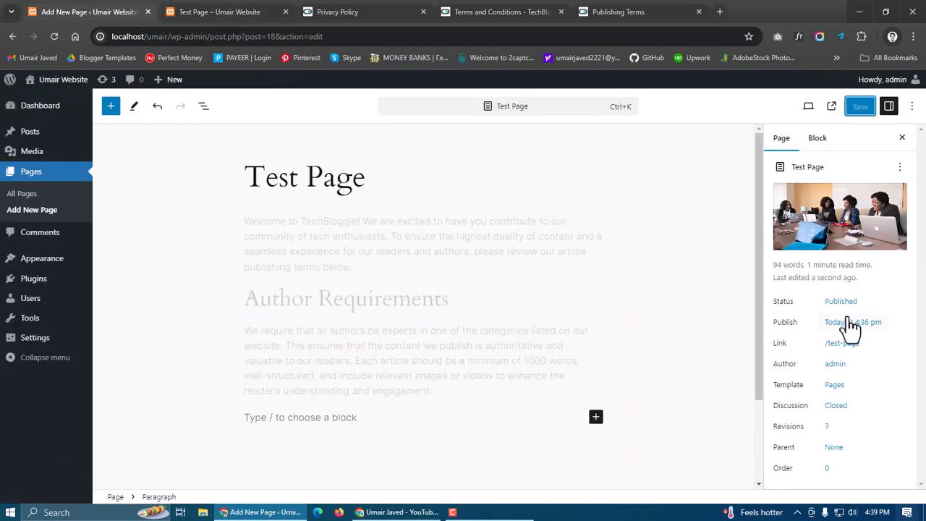
{"action": "mouse_move", "coordinate": [782, 212]}
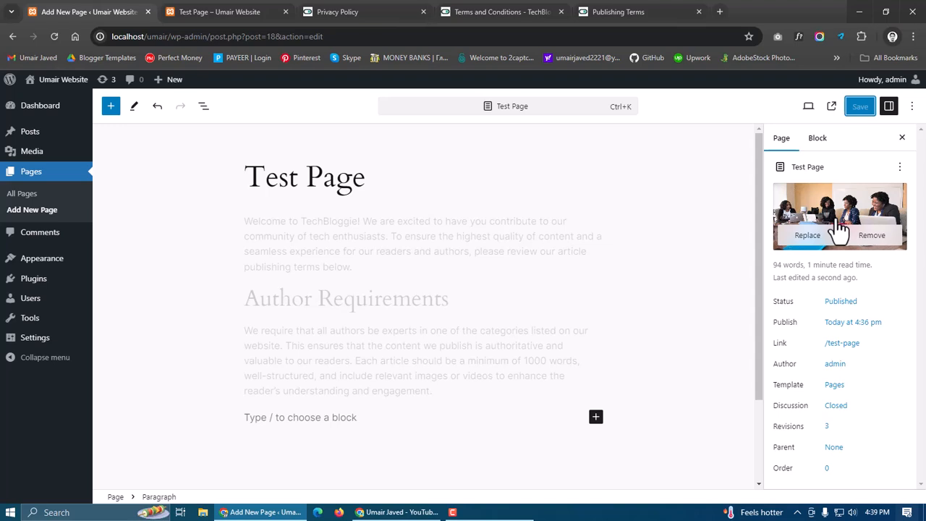
{"action": "left_click", "coordinate": [234, 11]}
{"action": "scroll", "coordinate": [331, 304], "scroll_direction": "down", "scroll_amount": 2}
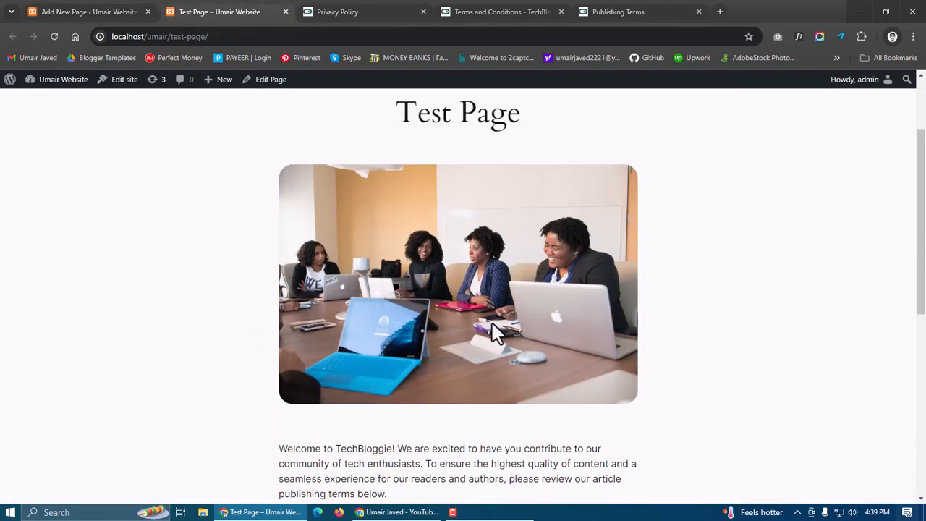
{"action": "left_click", "coordinate": [118, 10]}
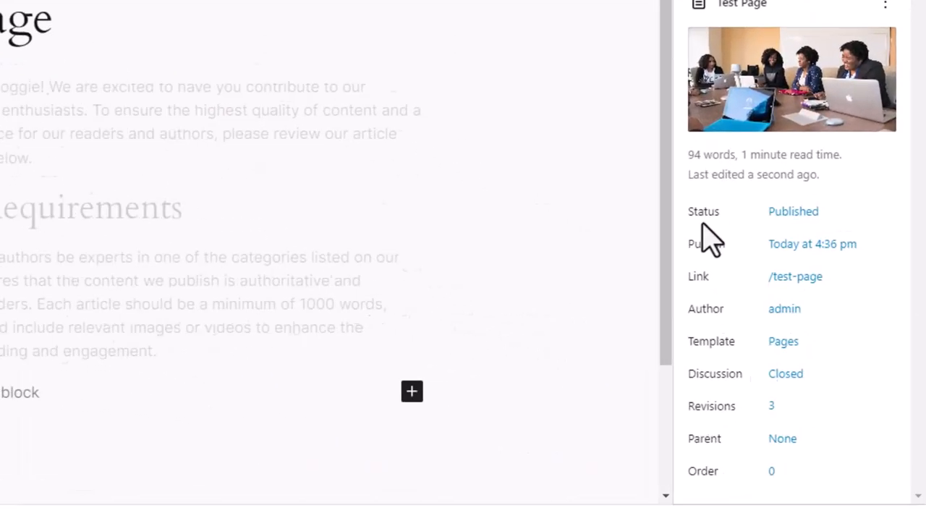
Toggle Password protected on and off in the page's status and visibility settings
{"action": "left_click", "coordinate": [796, 214]}
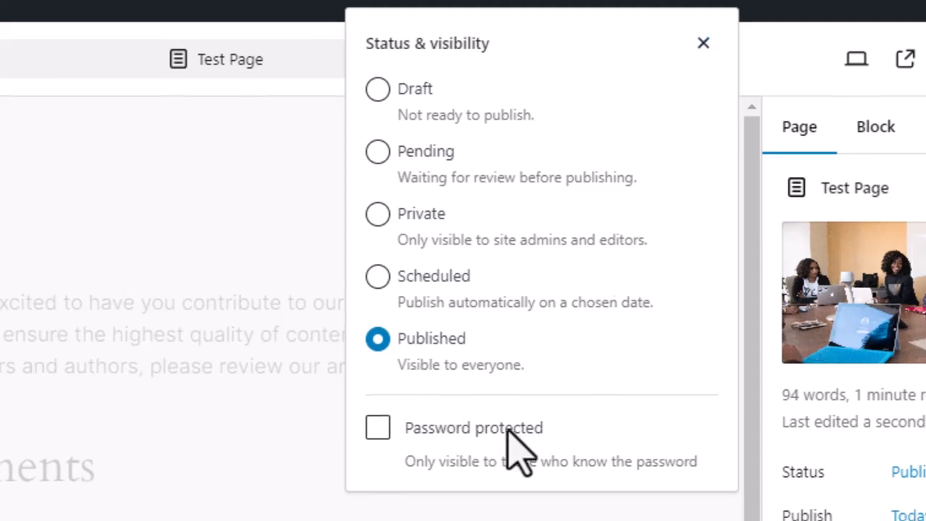
{"action": "left_click", "coordinate": [376, 434]}
{"action": "scroll", "coordinate": [466, 258], "scroll_direction": "down", "scroll_amount": 1}
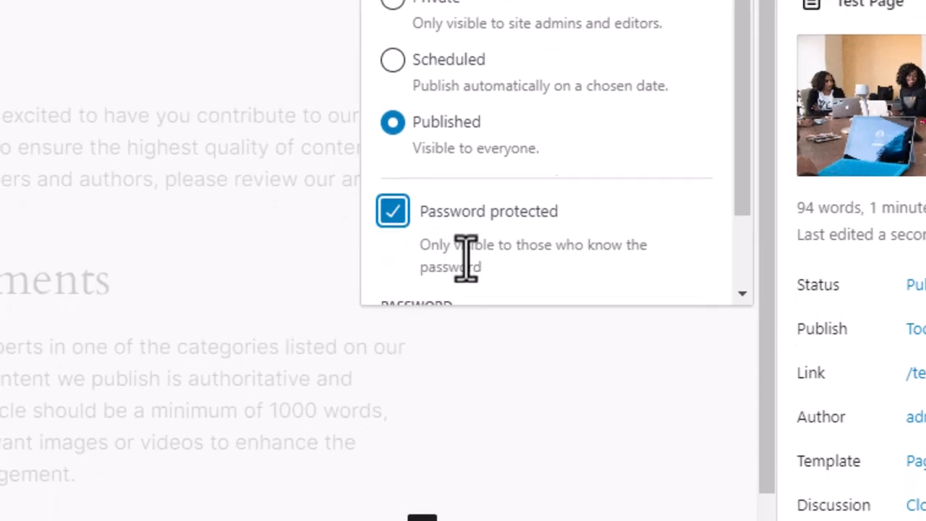
{"action": "left_click", "coordinate": [385, 130]}
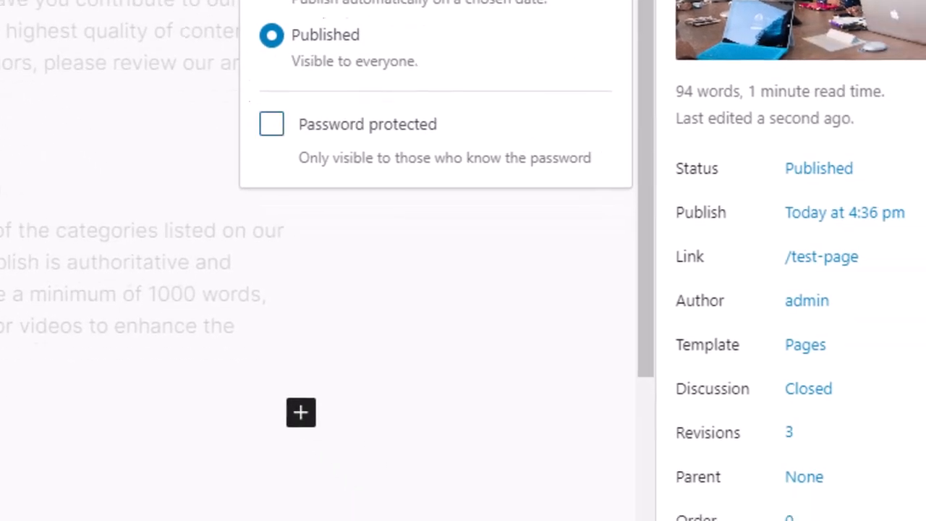
{"action": "left_click", "coordinate": [723, 2]}
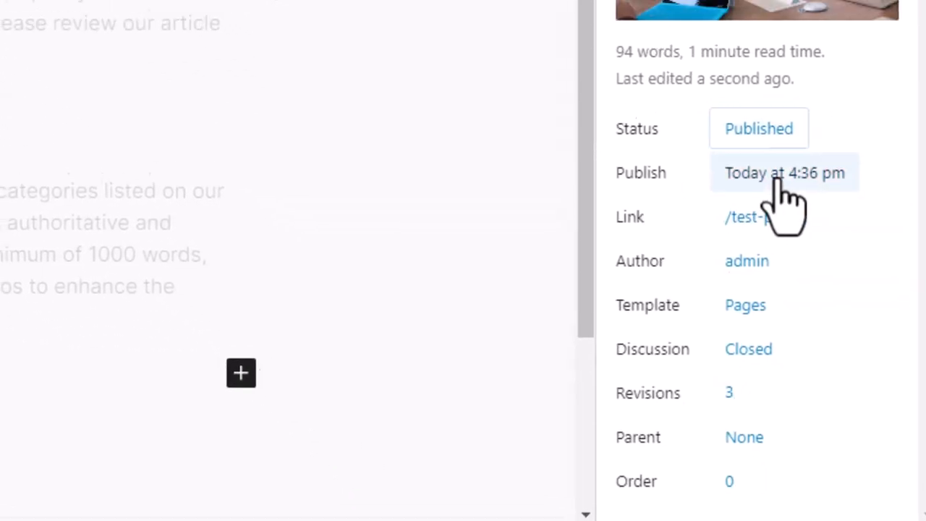
Inspect the page's publish date and time and its URL slug settings
{"action": "left_click", "coordinate": [759, 144]}
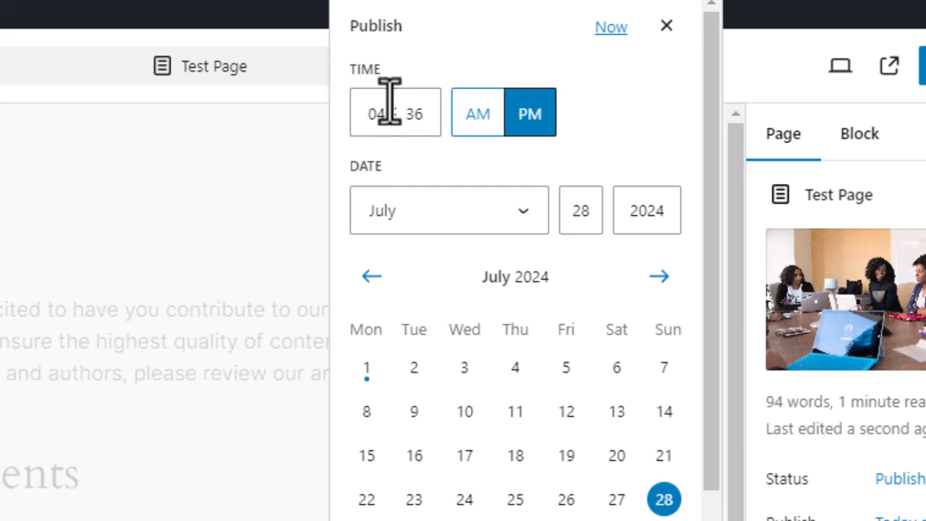
{"action": "left_click", "coordinate": [667, 27]}
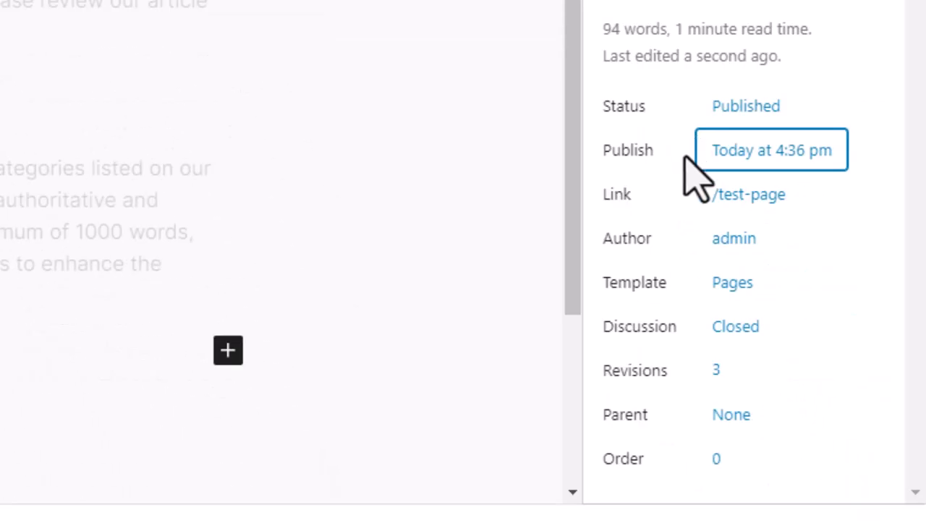
{"action": "left_click", "coordinate": [734, 210]}
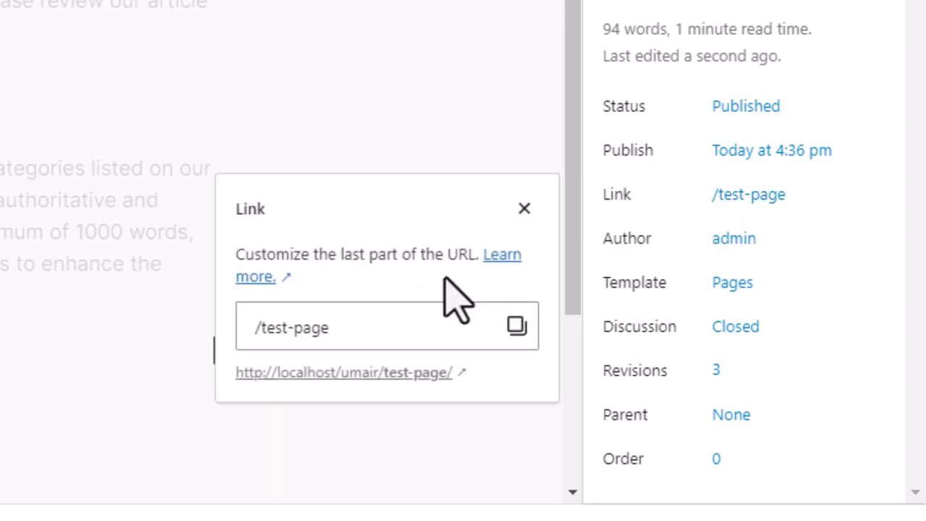
{"action": "left_click", "coordinate": [363, 324]}
{"action": "left_click_drag", "start_coordinate": [265, 326], "coordinate": [368, 324]}
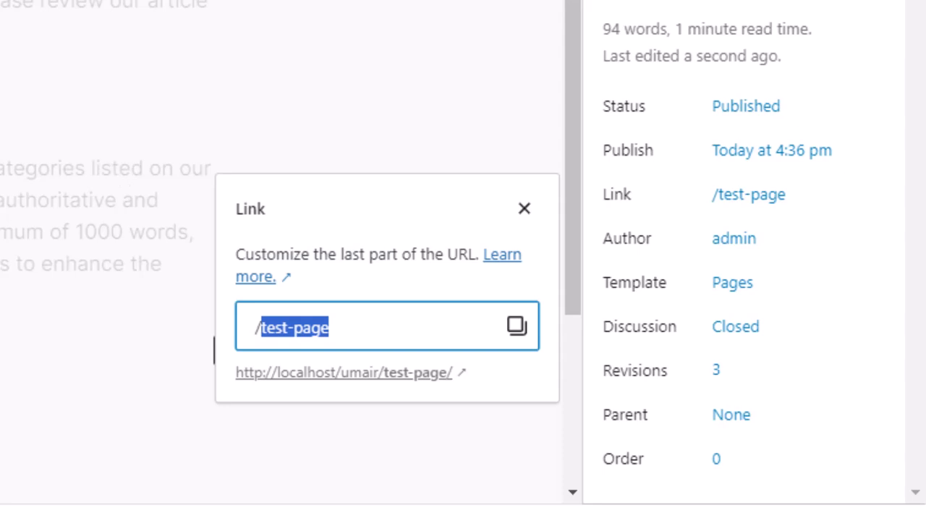
{"action": "left_click", "coordinate": [353, 330]}
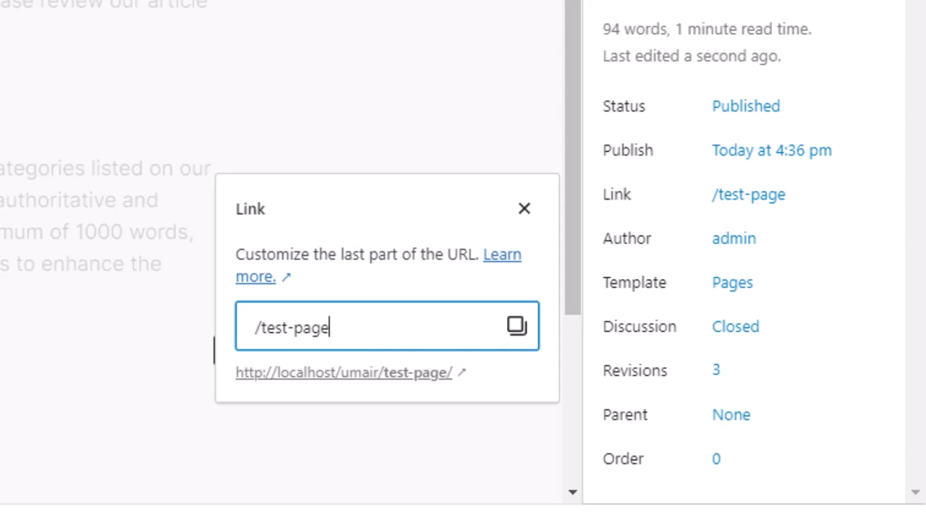
{"action": "left_click", "coordinate": [523, 209]}
Inspect the page's author choice and the template options
{"action": "left_click", "coordinate": [725, 240]}
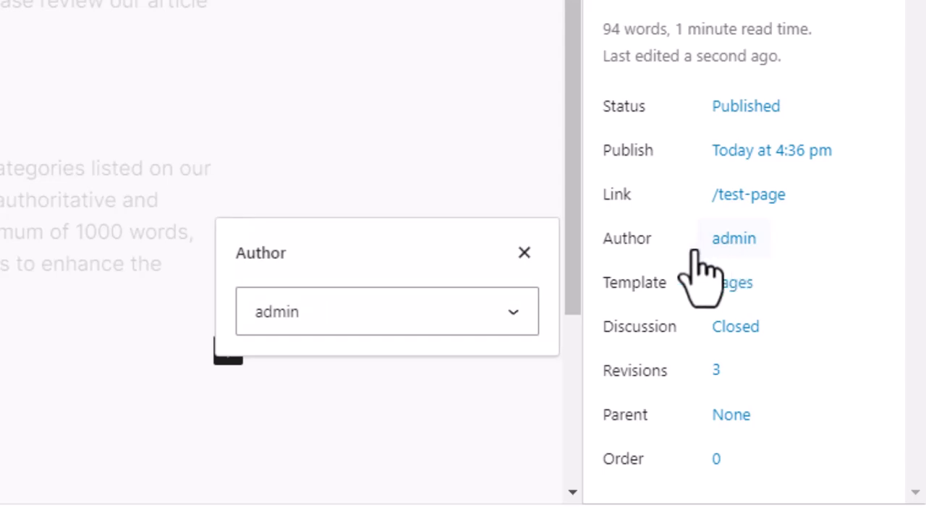
{"action": "left_click", "coordinate": [466, 311]}
{"action": "left_click", "coordinate": [464, 310]}
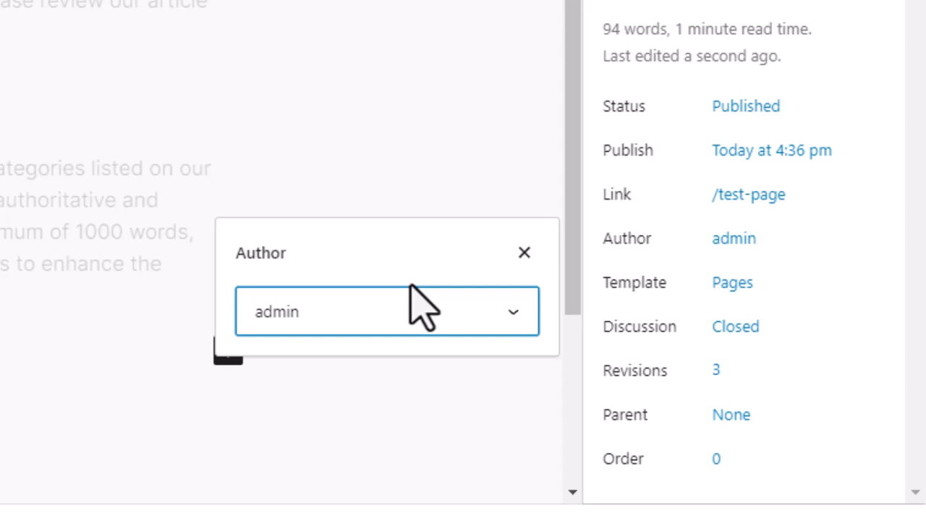
{"action": "left_click", "coordinate": [353, 317]}
{"action": "left_click", "coordinate": [842, 320]}
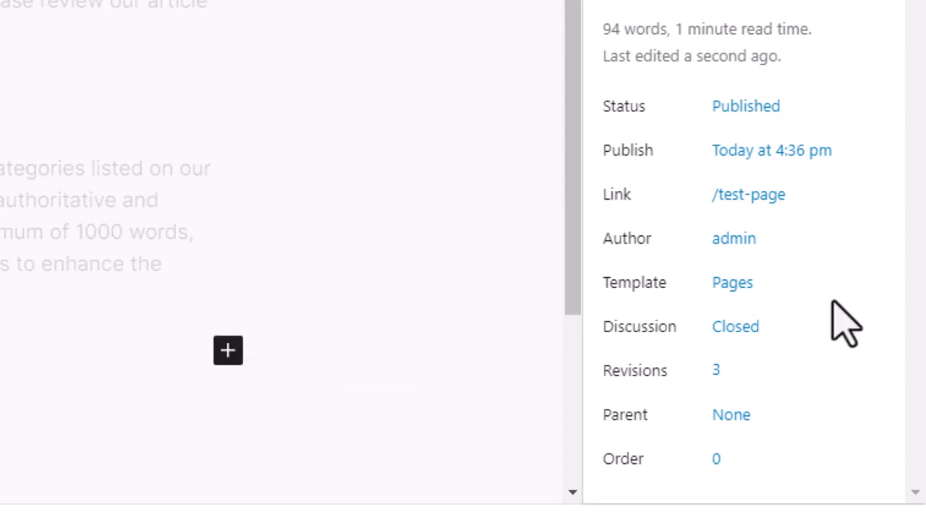
{"action": "left_click", "coordinate": [729, 283]}
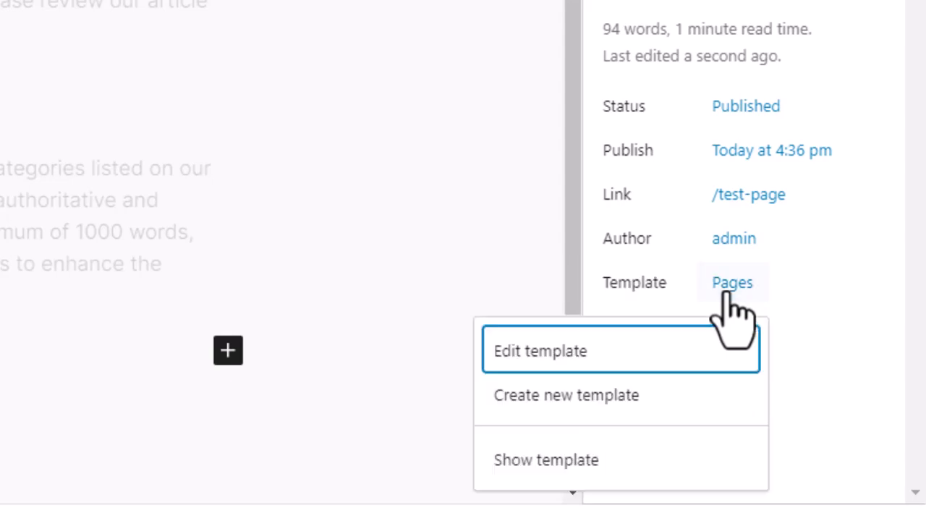
{"action": "left_click", "coordinate": [841, 322]}
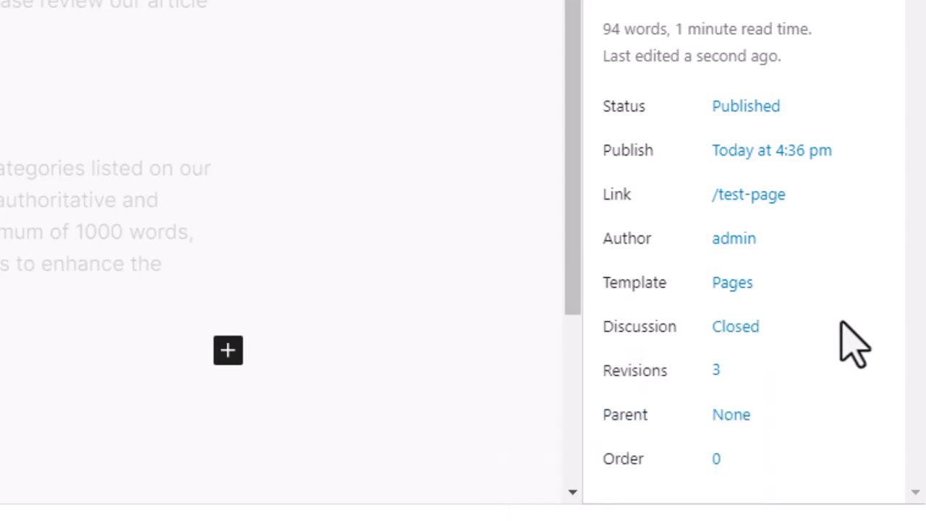
Inspect the page's discussion setting and its revision comparison, then return to the editor
{"action": "left_click", "coordinate": [735, 329]}
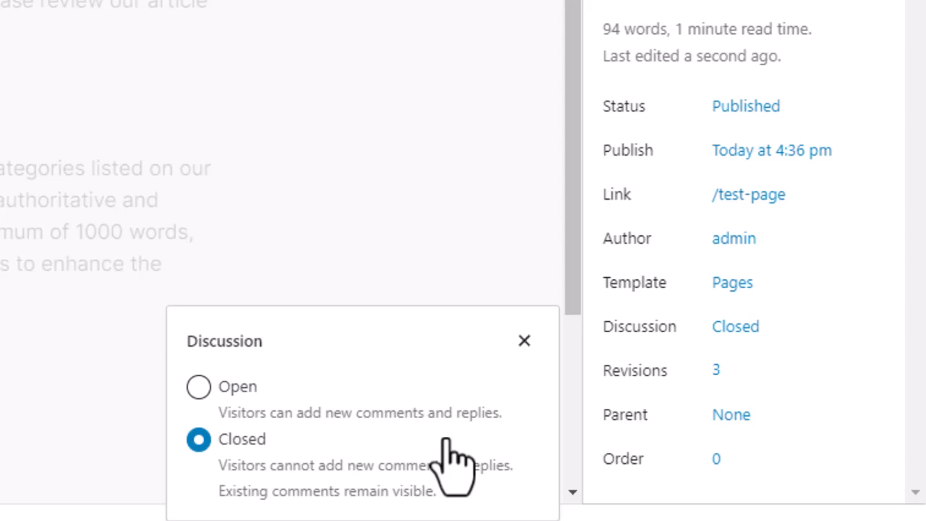
{"action": "left_click", "coordinate": [853, 372]}
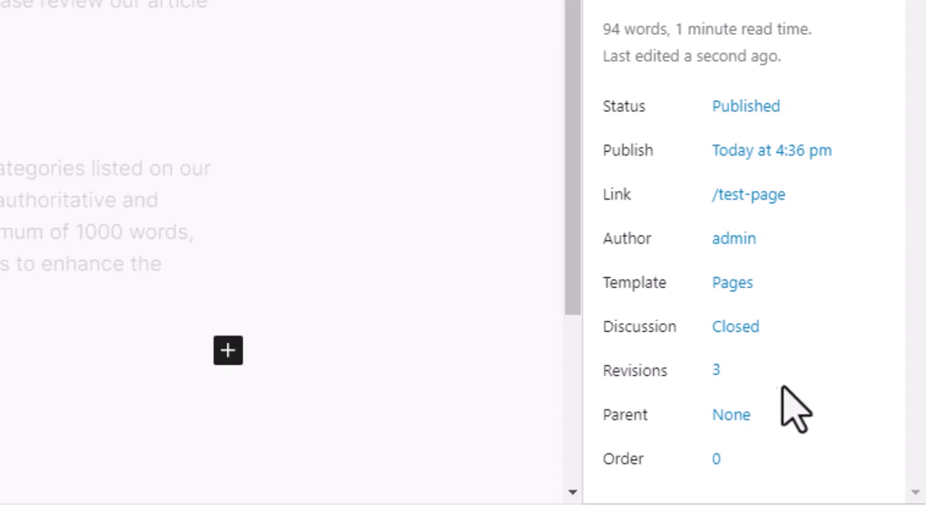
{"action": "left_click", "coordinate": [716, 370]}
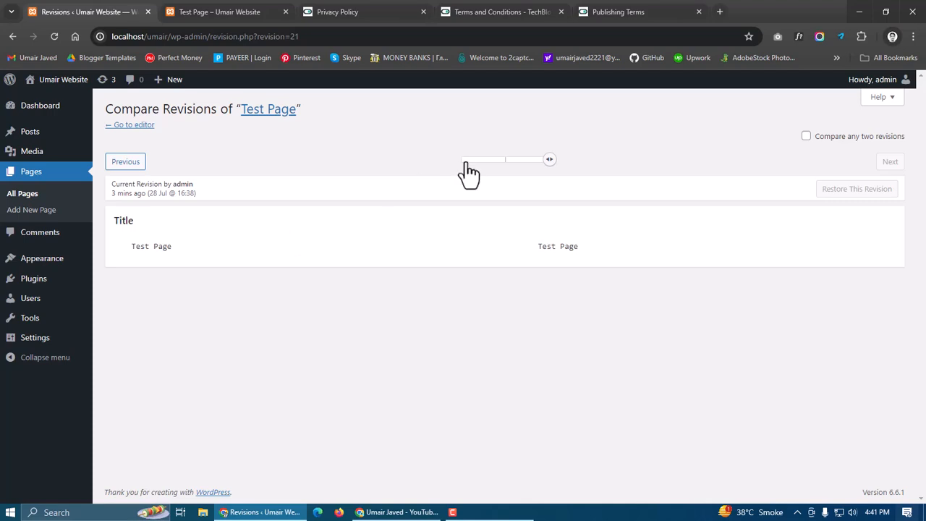
{"action": "mouse_move", "coordinate": [505, 170]}
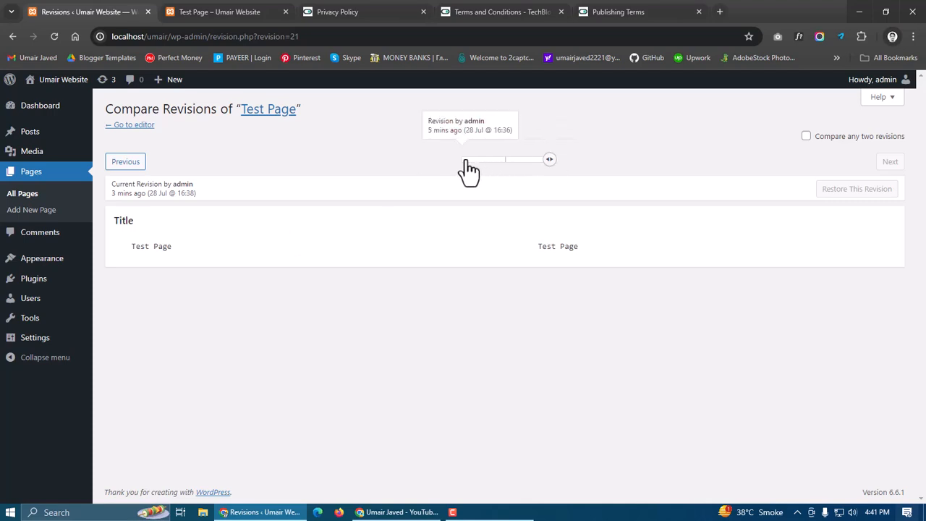
{"action": "key", "text": "alt+Left"}
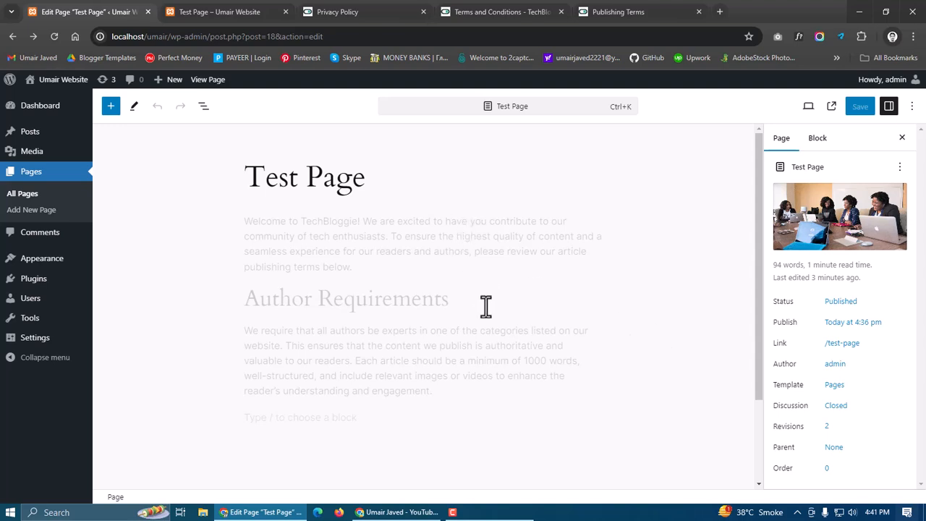
Inspect the page's parent page setting and its explanation
{"action": "mouse_move", "coordinate": [487, 325]}
{"action": "left_click", "coordinate": [836, 451]}
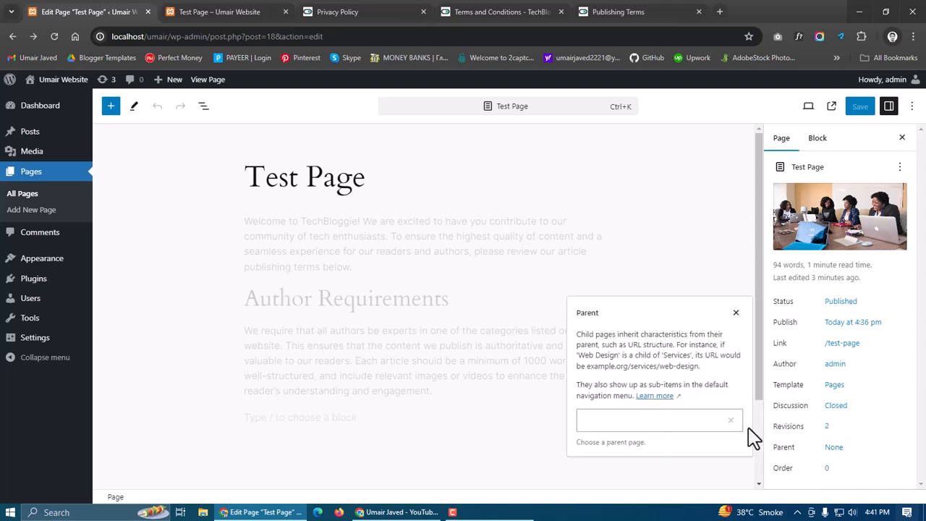
{"action": "left_click", "coordinate": [714, 421]}
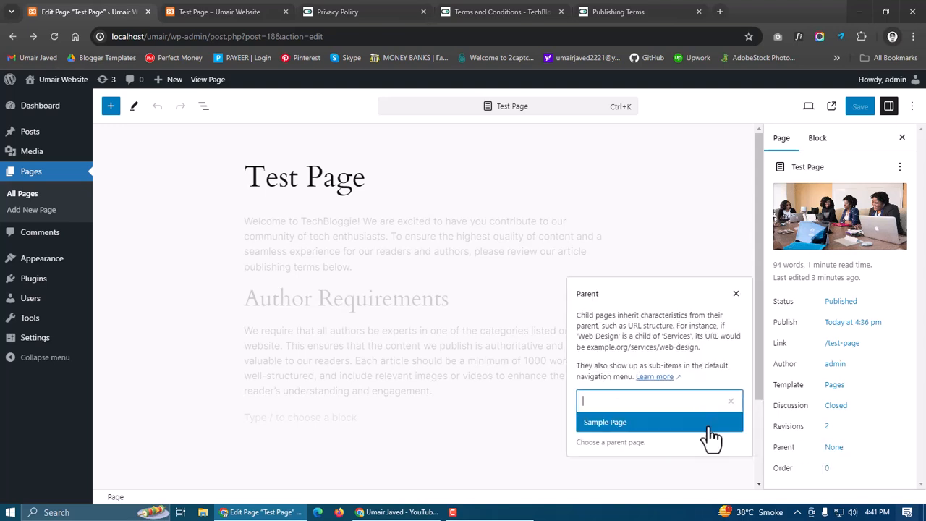
{"action": "left_click", "coordinate": [670, 341]}
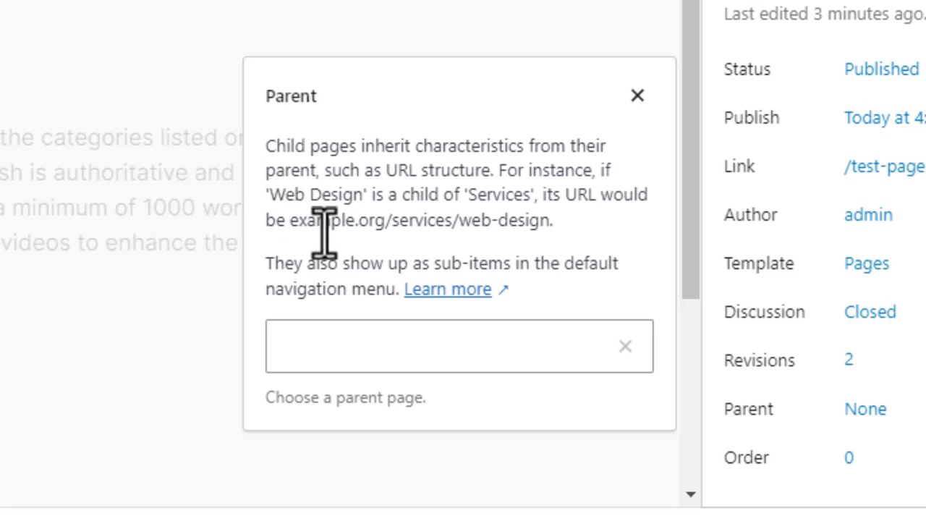
{"action": "left_click_drag", "start_coordinate": [290, 229], "coordinate": [538, 228]}
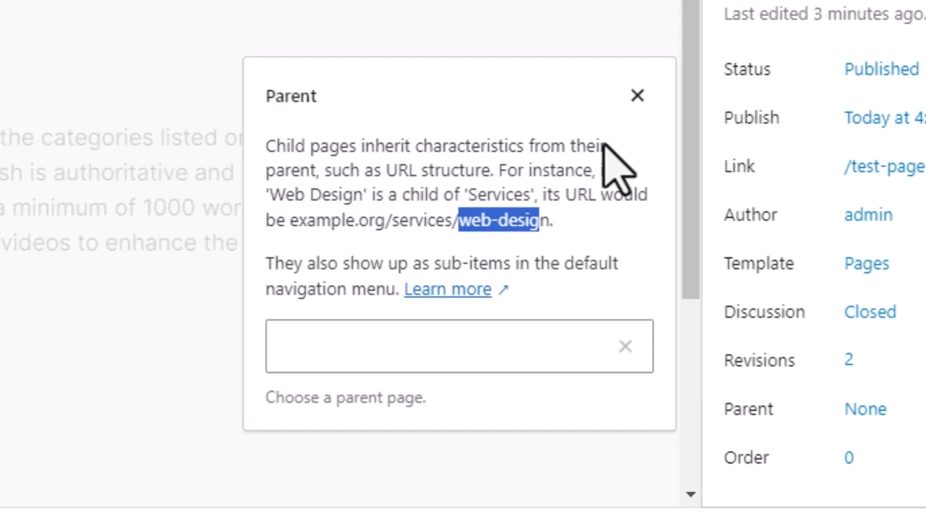
{"action": "left_click", "coordinate": [497, 163]}
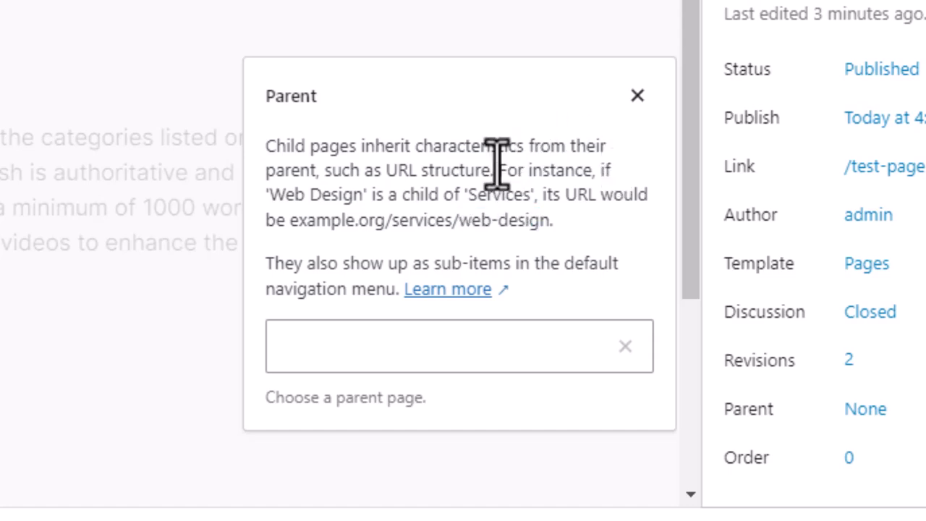
{"action": "left_click_drag", "start_coordinate": [452, 221], "coordinate": [388, 223]}
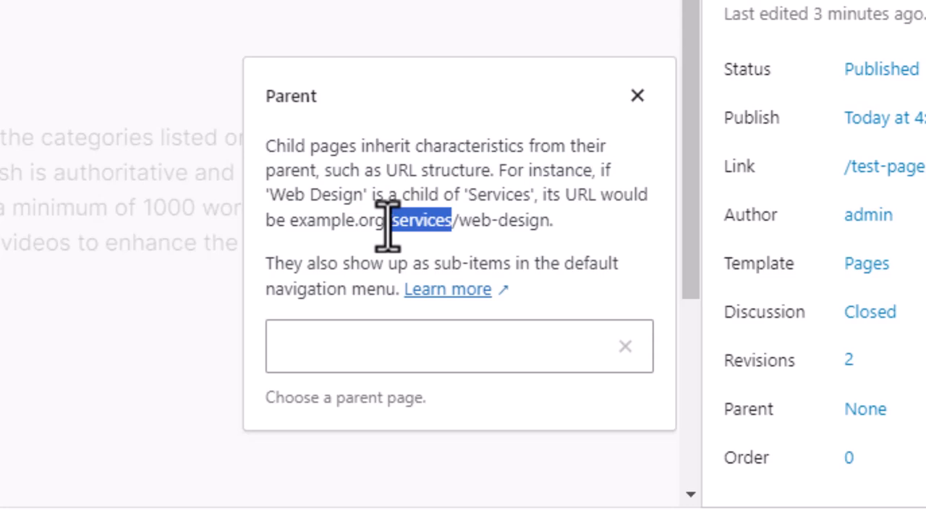
{"action": "left_click", "coordinate": [640, 105]}
{"action": "left_click", "coordinate": [864, 499]}
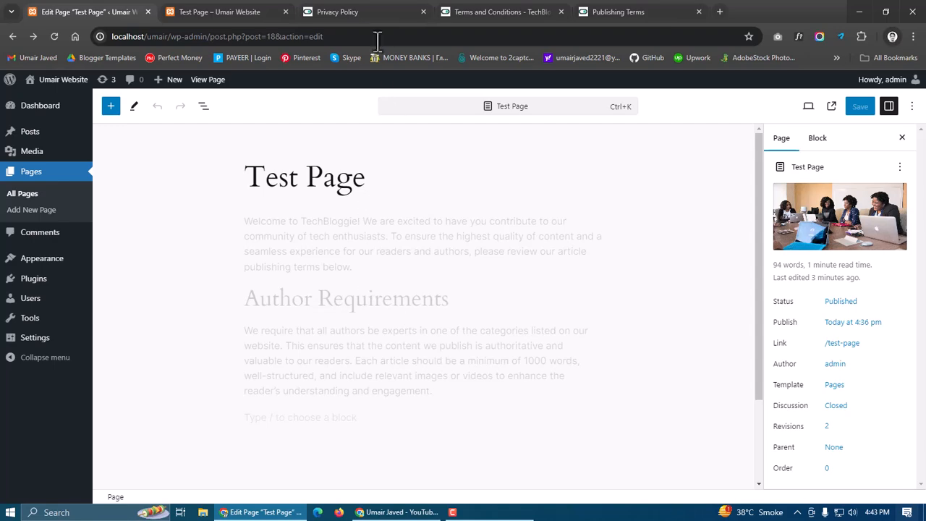
Browse the Privacy Policy page on the TechBloggie site
{"action": "left_click", "coordinate": [385, 12]}
{"action": "left_click", "coordinate": [449, 311]}
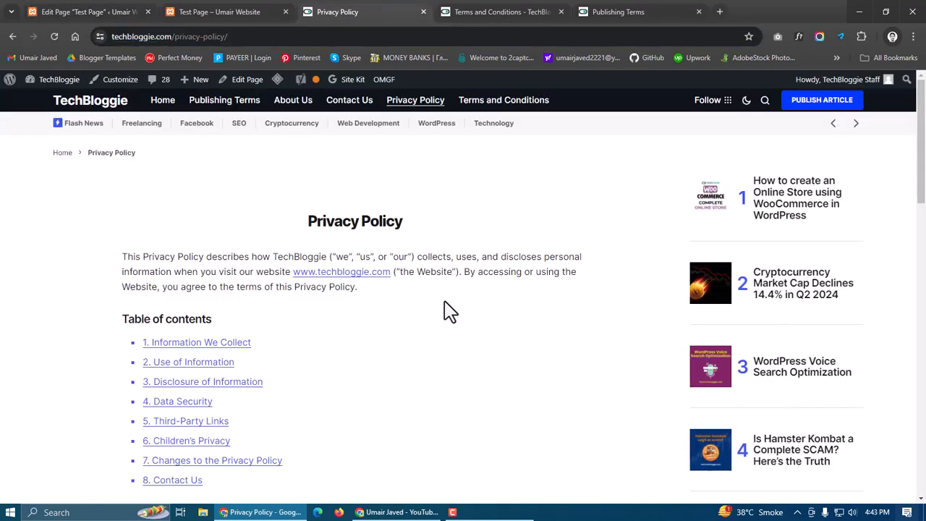
{"action": "scroll", "coordinate": [449, 311], "scroll_direction": "down", "scroll_amount": 5}
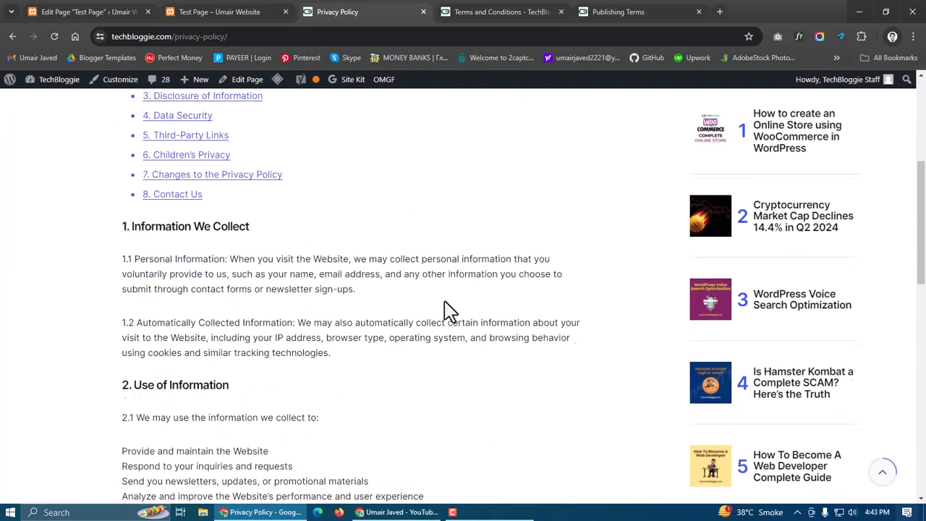
{"action": "scroll", "coordinate": [450, 311], "scroll_direction": "down", "scroll_amount": 6}
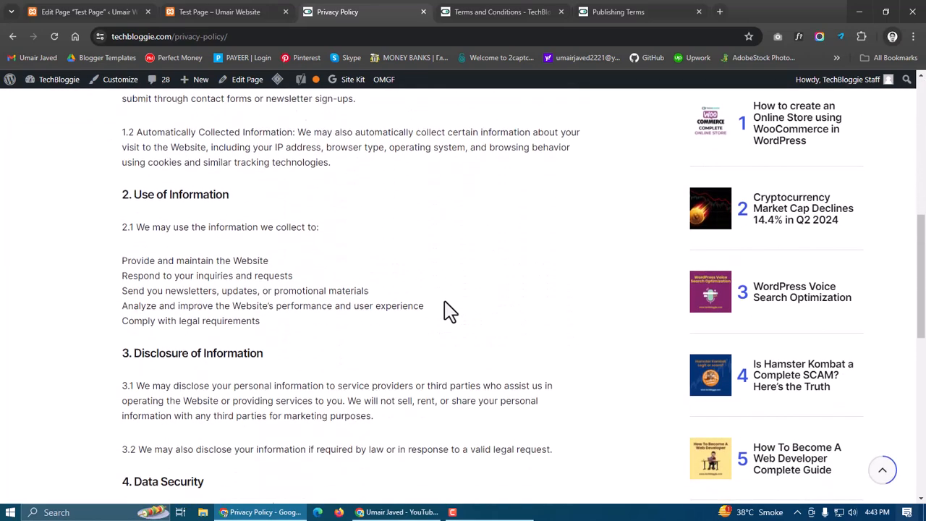
{"action": "scroll", "coordinate": [444, 310], "scroll_direction": "up", "scroll_amount": 12}
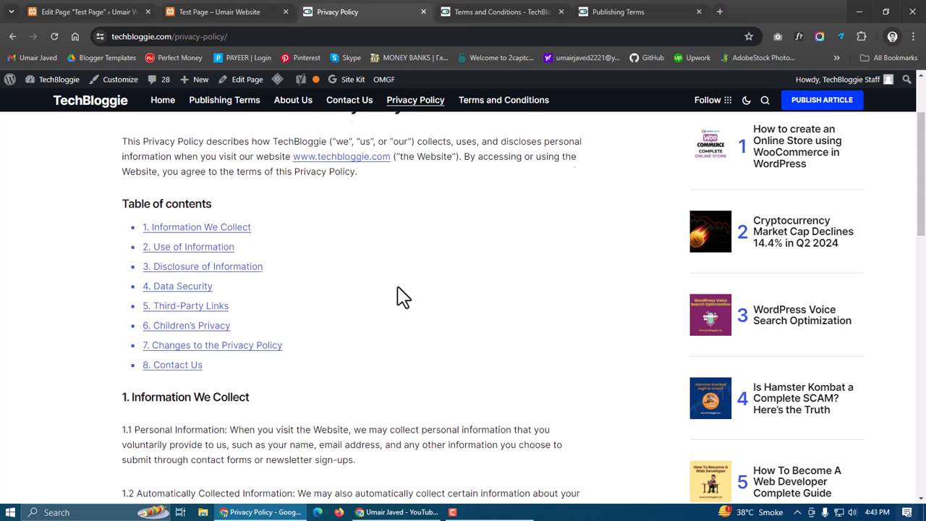
Look through the other TechBloggie tabs and browse the TechBloggie home page
{"action": "left_click", "coordinate": [504, 11]}
{"action": "left_click", "coordinate": [618, 11]}
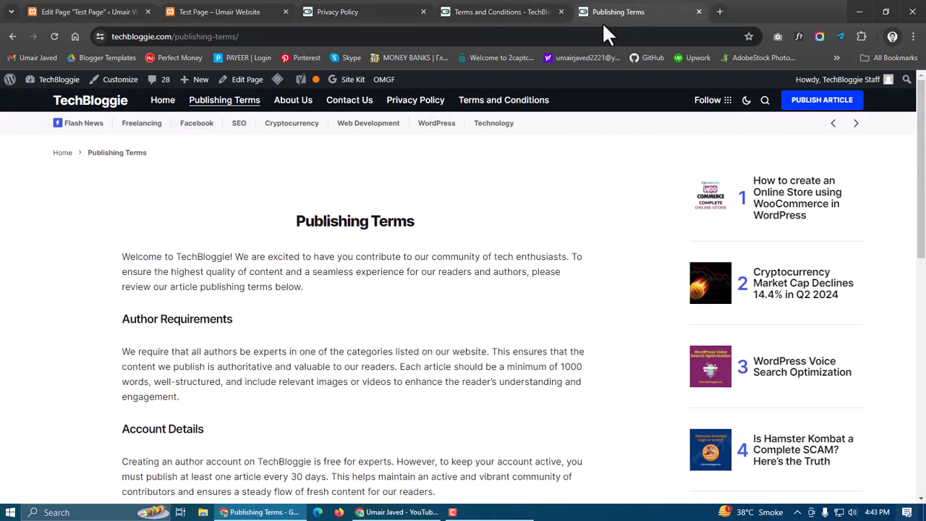
{"action": "key", "text": "ctrl+2"}
{"action": "left_click", "coordinate": [374, 11]}
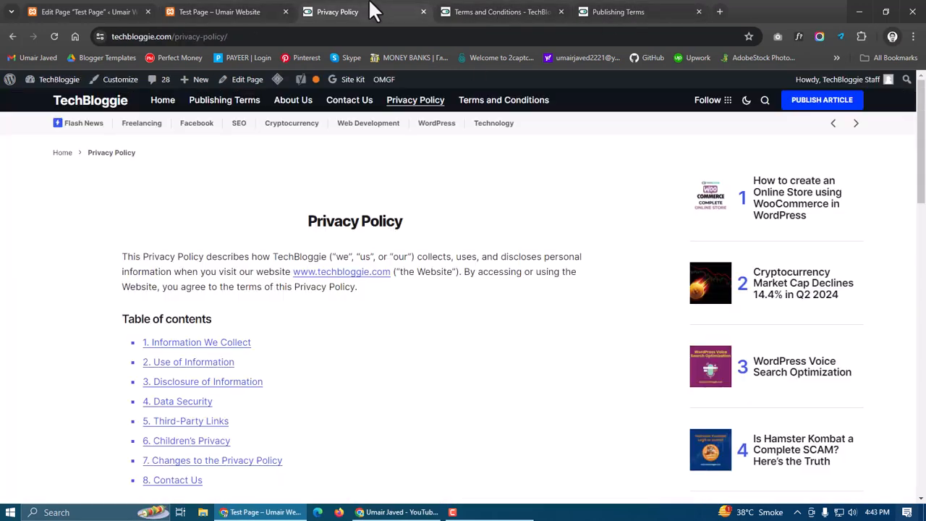
{"action": "left_click", "coordinate": [90, 112]}
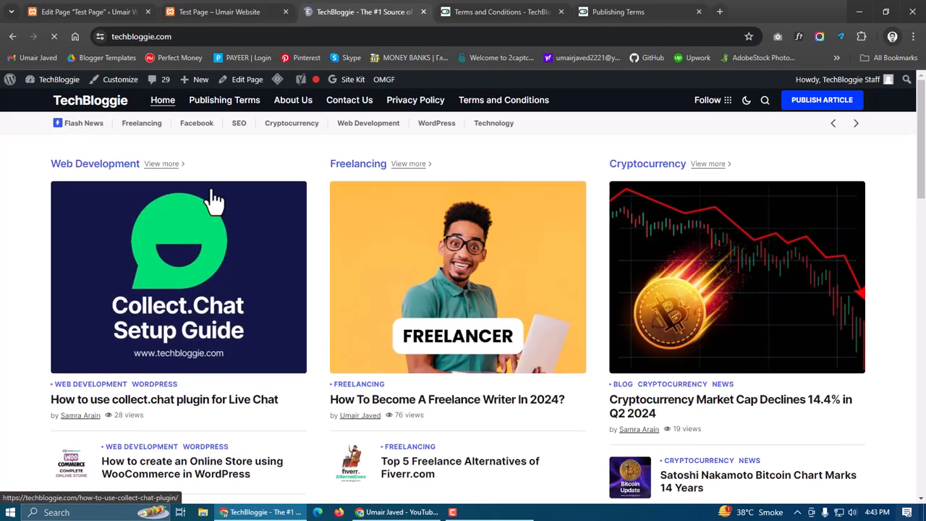
{"action": "scroll", "coordinate": [186, 289], "scroll_direction": "down", "scroll_amount": 2}
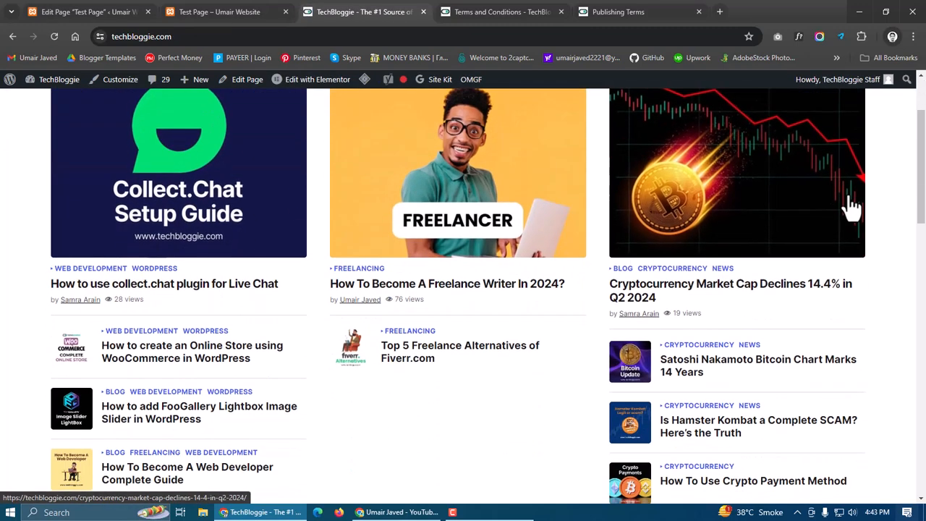
{"action": "scroll", "coordinate": [393, 316], "scroll_direction": "down", "scroll_amount": 2}
{"action": "scroll", "coordinate": [257, 284], "scroll_direction": "up", "scroll_amount": 2}
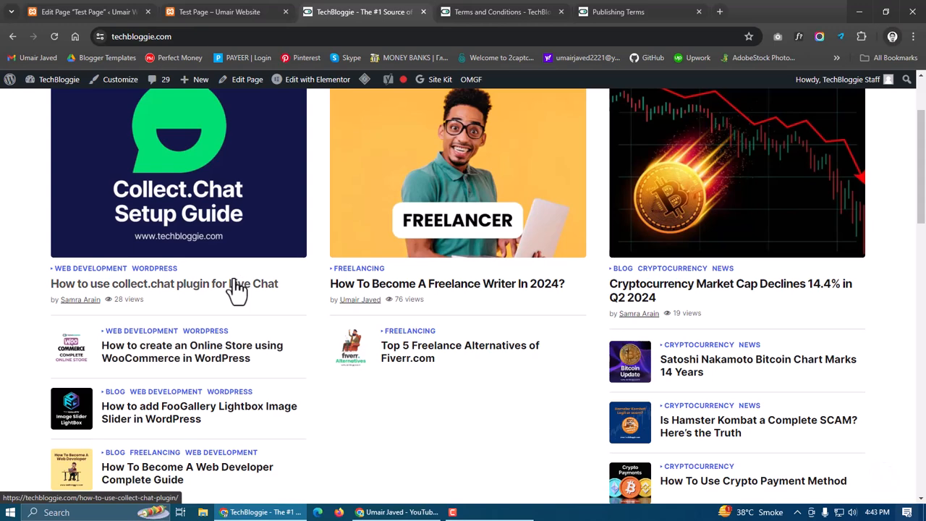
{"action": "scroll", "coordinate": [237, 289], "scroll_direction": "up", "scroll_amount": 2}
Review the live Test Page with its featured image and content
{"action": "left_click", "coordinate": [256, 12]}
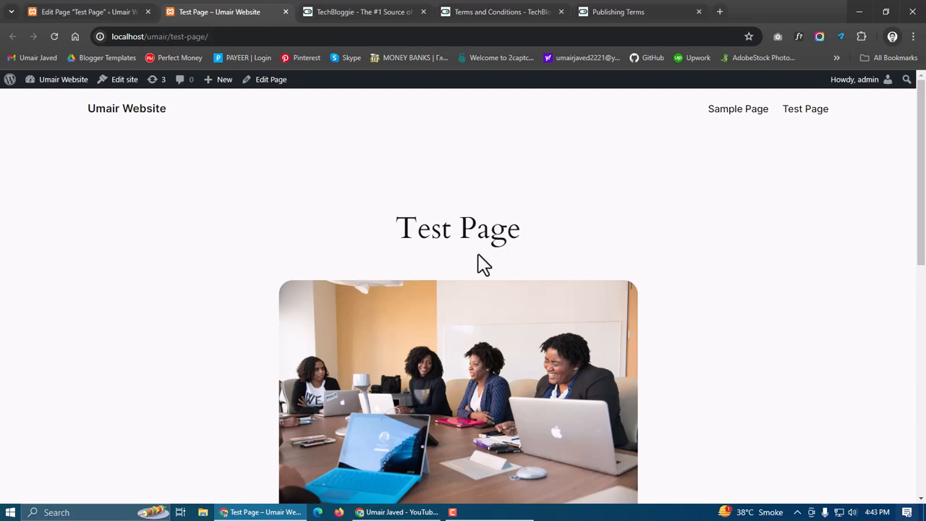
{"action": "scroll", "coordinate": [484, 265], "scroll_direction": "down", "scroll_amount": 2}
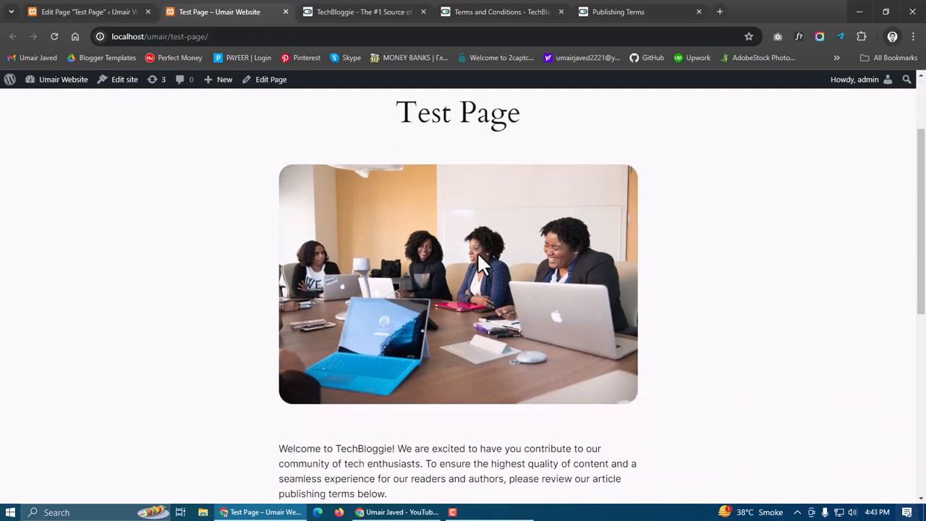
{"action": "scroll", "coordinate": [484, 265], "scroll_direction": "up", "scroll_amount": 1}
{"action": "scroll", "coordinate": [557, 314], "scroll_direction": "down", "scroll_amount": 10}
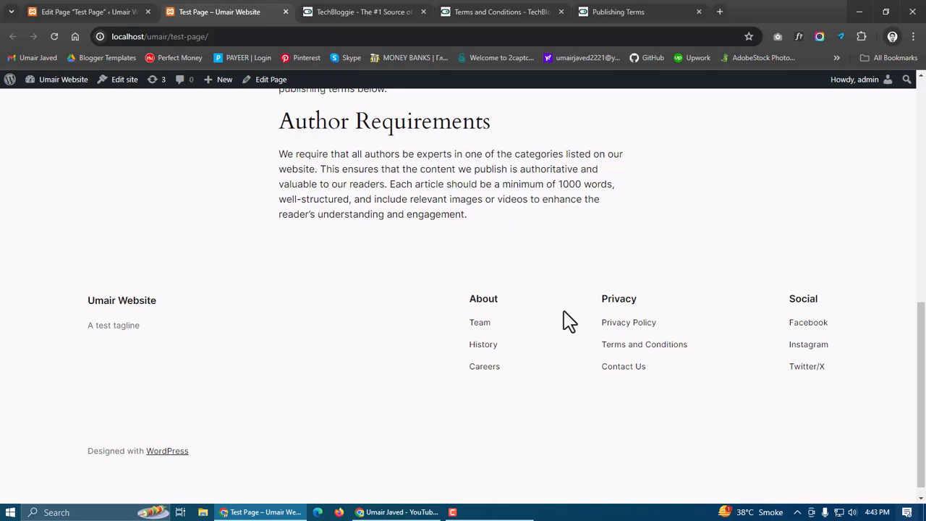
{"action": "scroll", "coordinate": [568, 320], "scroll_direction": "up", "scroll_amount": 10}
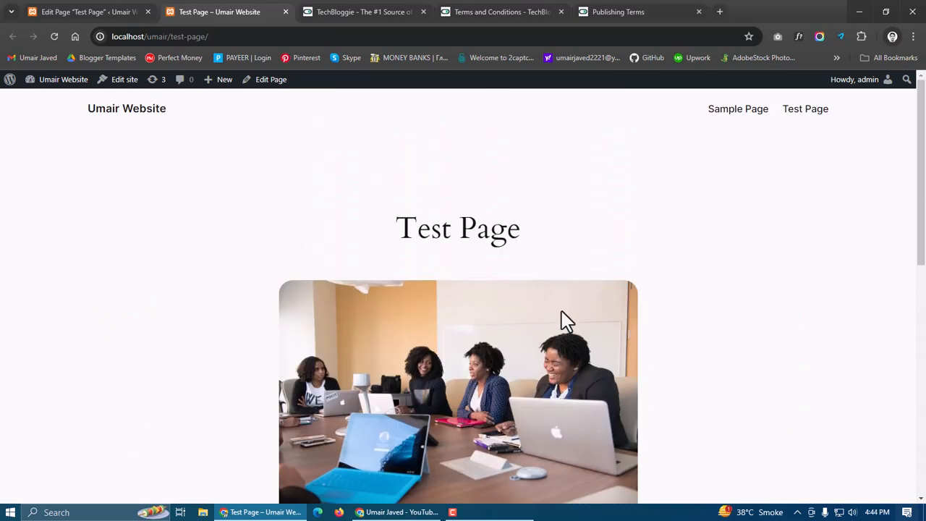
{"action": "scroll", "coordinate": [566, 321], "scroll_direction": "down", "scroll_amount": 3}
{"action": "scroll", "coordinate": [563, 321], "scroll_direction": "up", "scroll_amount": 2}
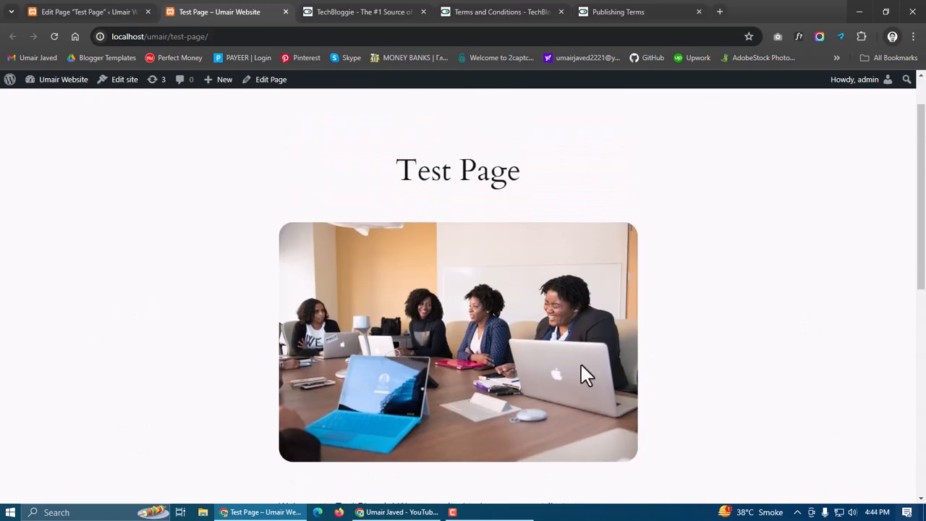